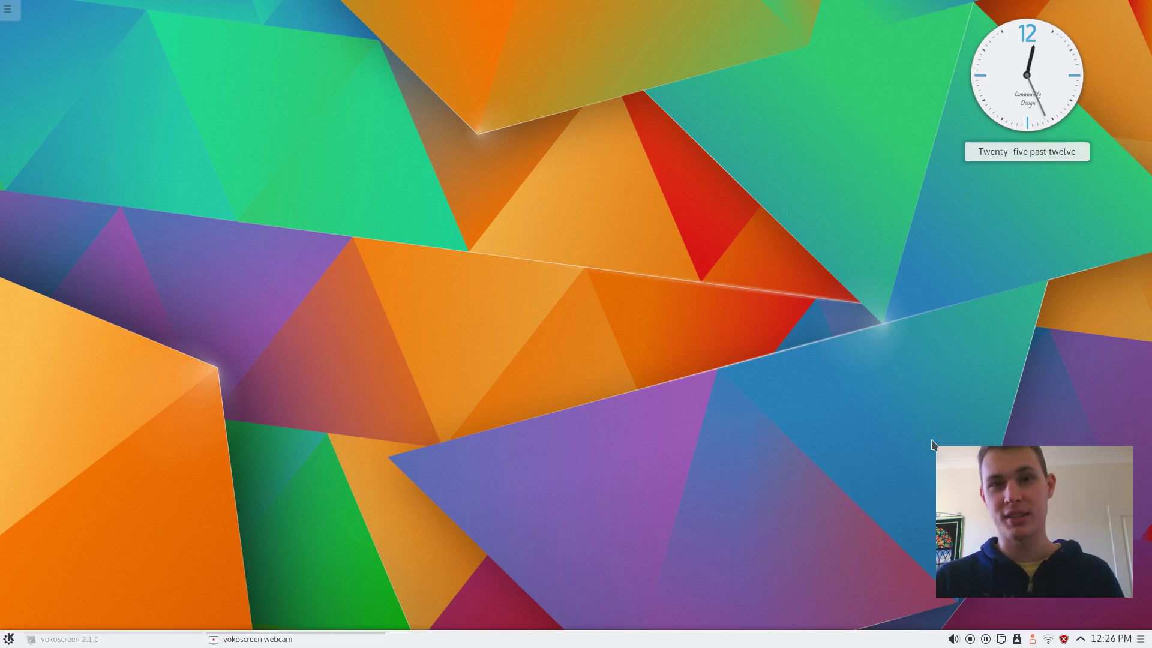
Close the vokoscreen webcam overlay through its right-click menu.
{"action": "right_click", "coordinate": [1006, 478]}
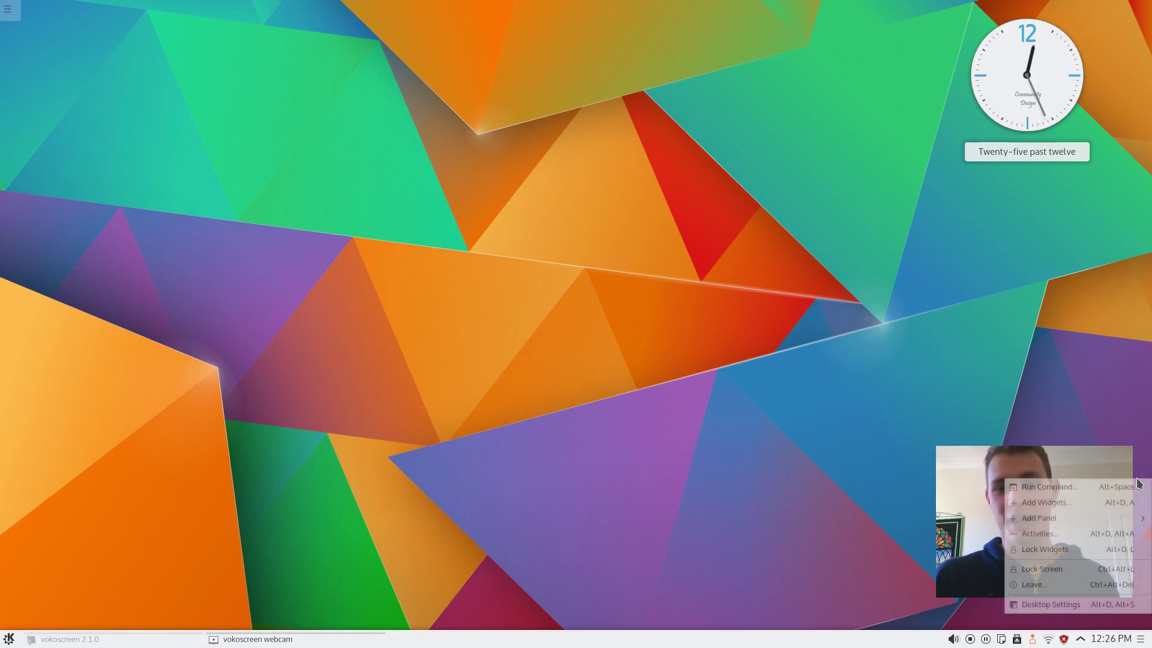
{"action": "left_click", "coordinate": [1002, 473]}
{"action": "right_click", "coordinate": [994, 472]}
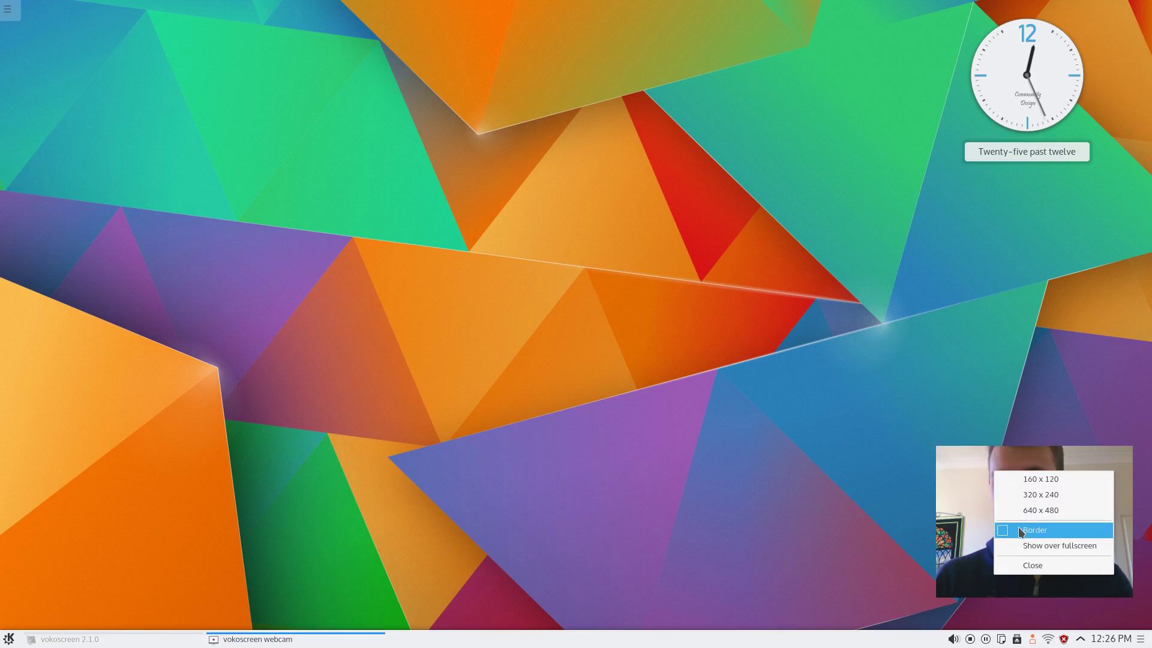
{"action": "left_click", "coordinate": [1024, 569]}
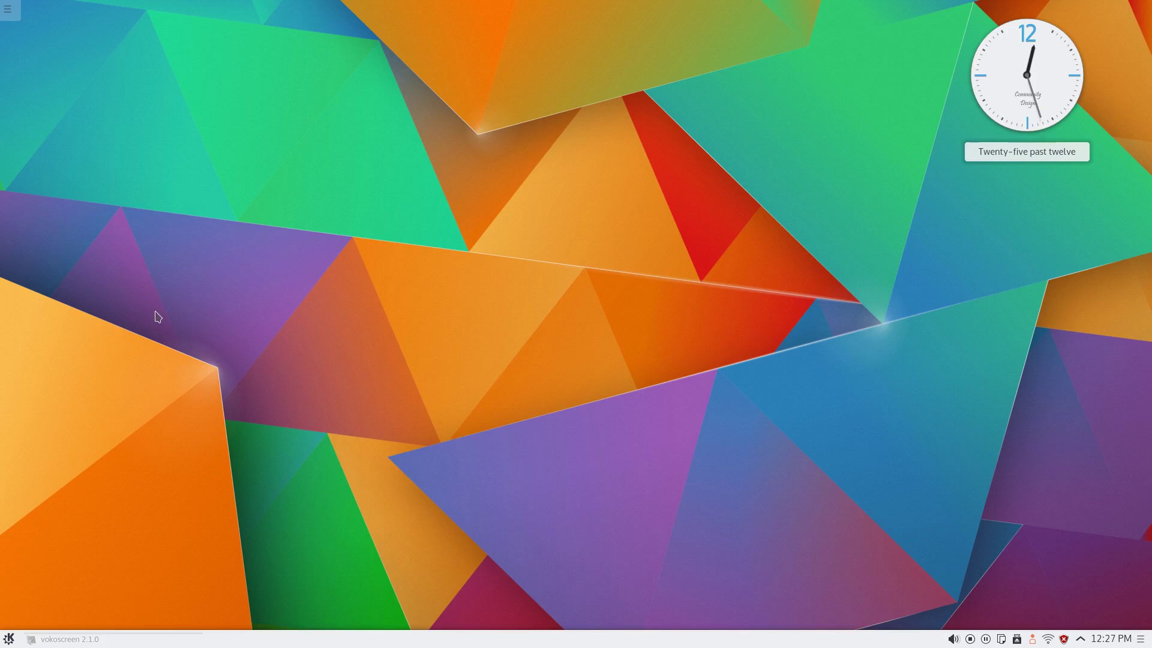
Glance at Kickoff's Applications tab, then launch File Manager (Dolphin) from Favorites.
{"action": "left_click", "coordinate": [8, 638]}
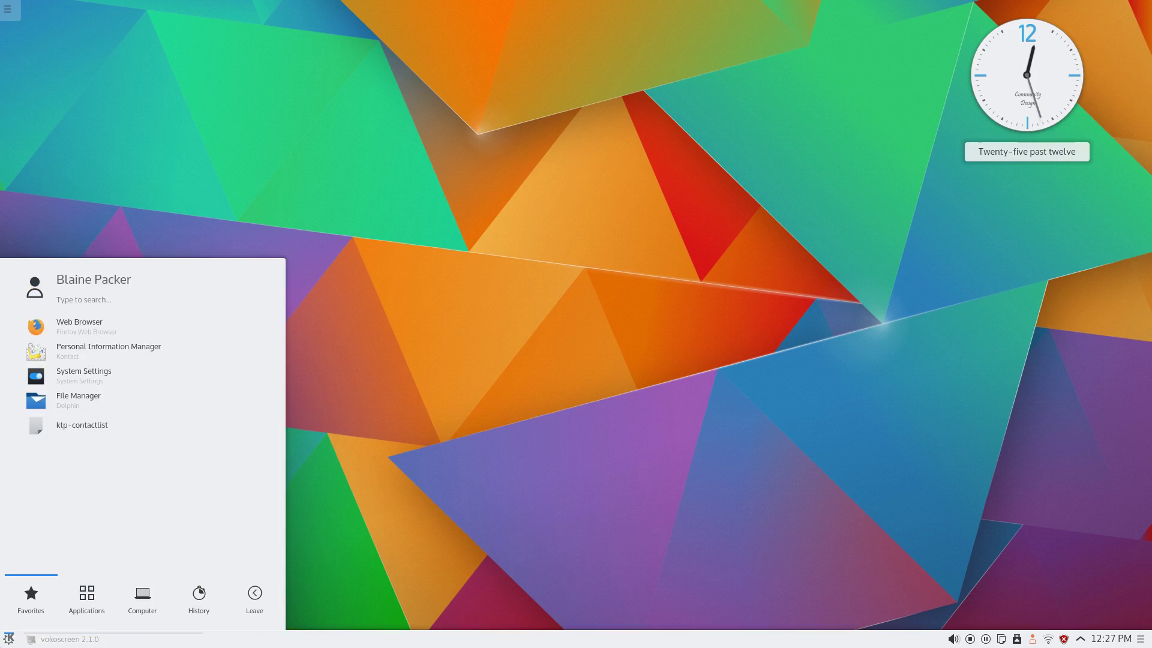
{"action": "left_click", "coordinate": [82, 610]}
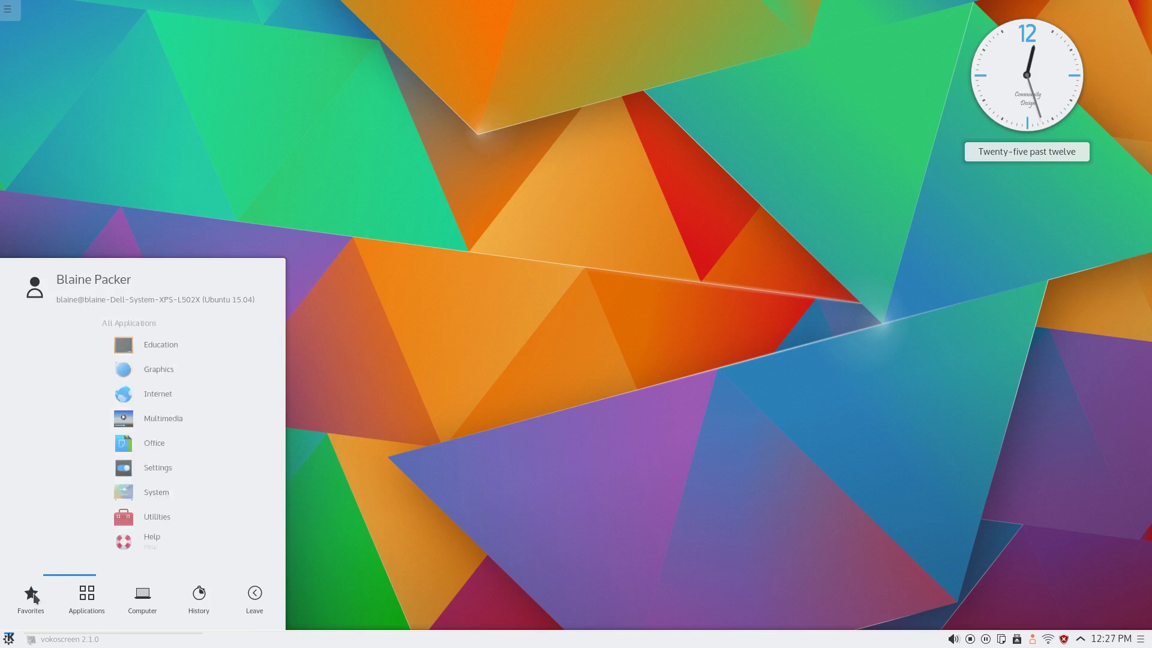
{"action": "left_click", "coordinate": [2, 643]}
{"action": "left_click", "coordinate": [2, 643]}
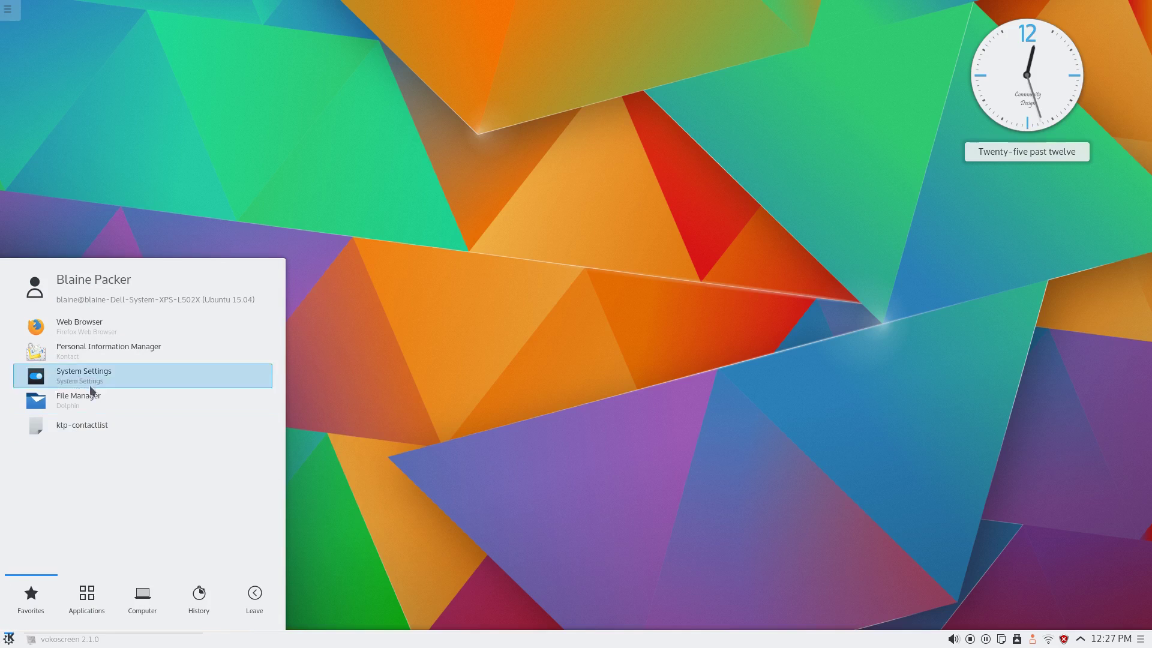
{"action": "left_click", "coordinate": [78, 401]}
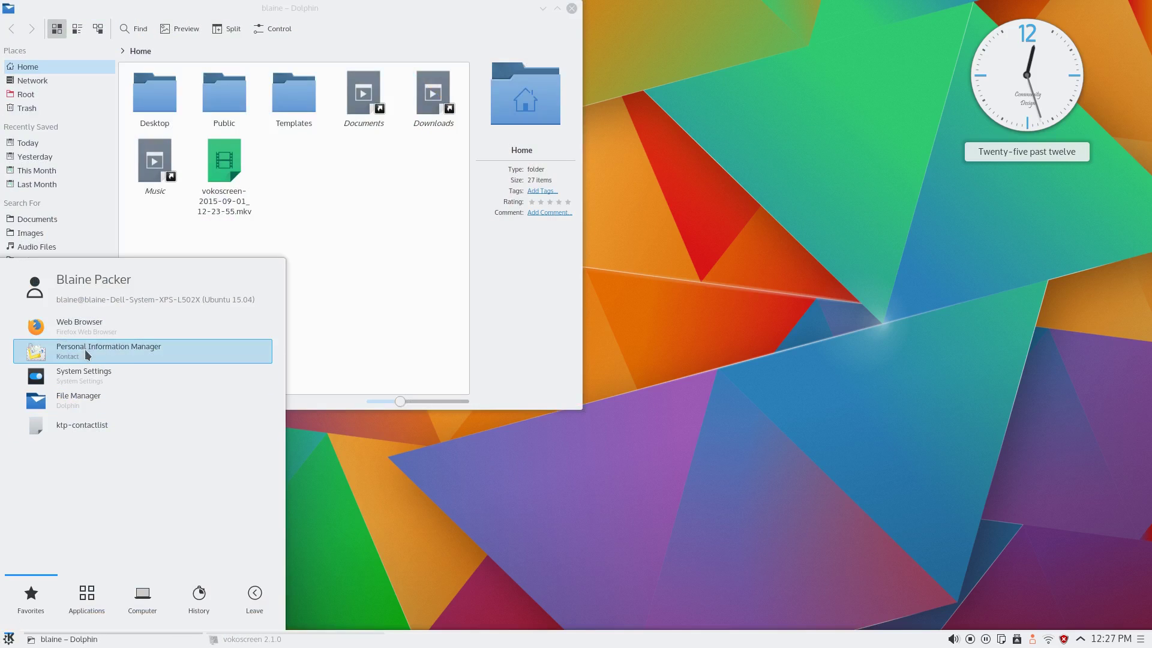
Launch System Settings from Kickoff and resize its window to fit all categories.
{"action": "left_click", "coordinate": [80, 383]}
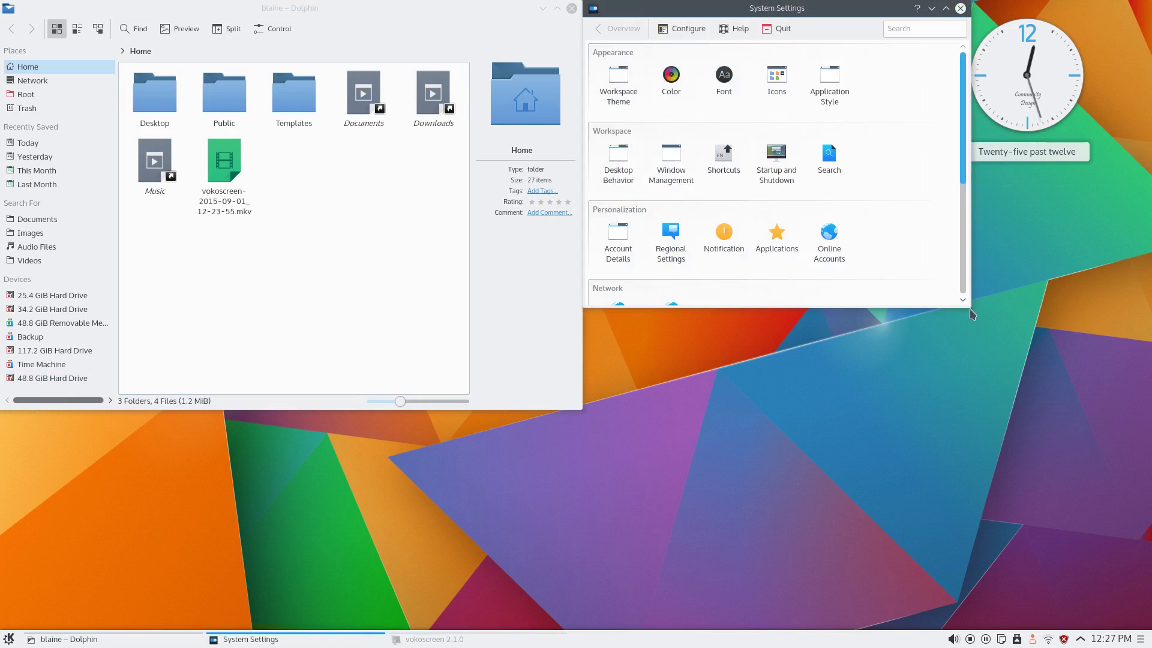
{"action": "left_click_drag", "start_coordinate": [969, 307], "coordinate": [976, 582]}
{"action": "left_click_drag", "start_coordinate": [767, 9], "coordinate": [662, 32]}
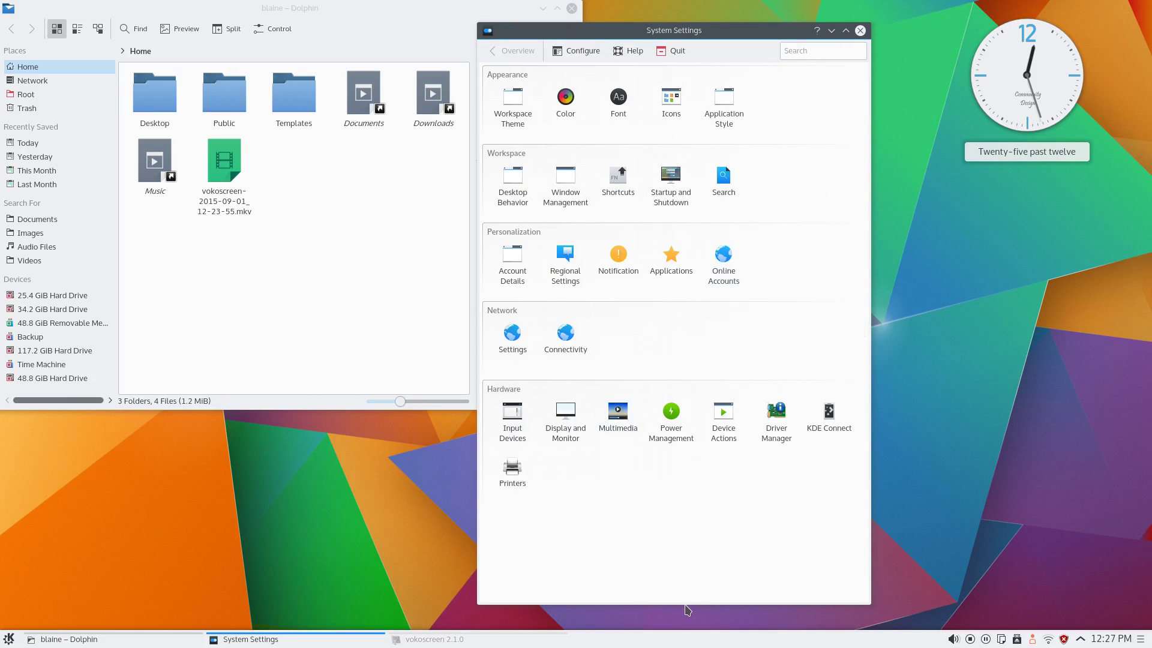
{"action": "left_click_drag", "start_coordinate": [687, 607], "coordinate": [684, 516]}
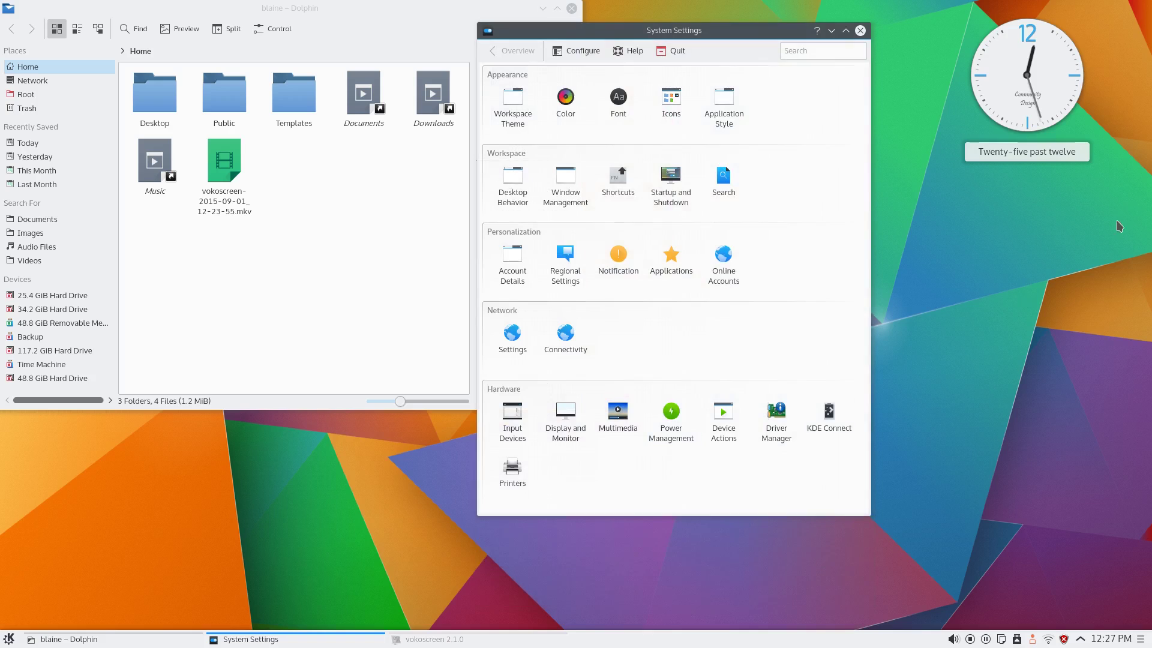
Shift System Settings beside Dolphin's info panel, then close both Dolphin and System Settings.
{"action": "left_click_drag", "start_coordinate": [708, 36], "coordinate": [811, 42]}
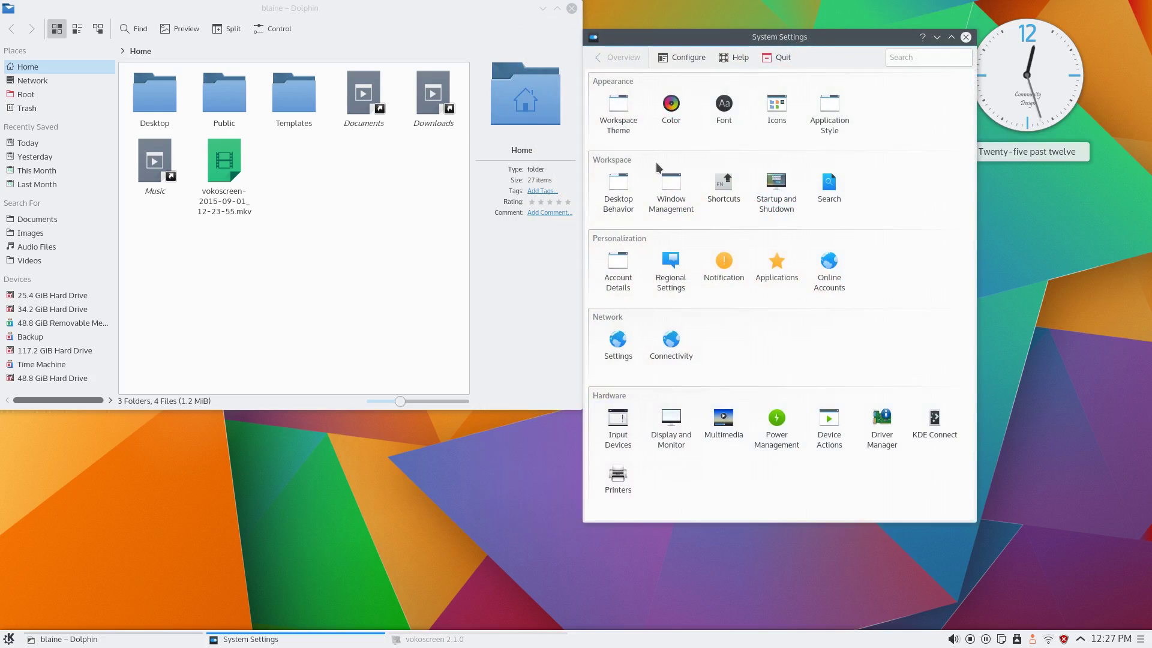
{"action": "left_click_drag", "start_coordinate": [833, 37], "coordinate": [832, 27]}
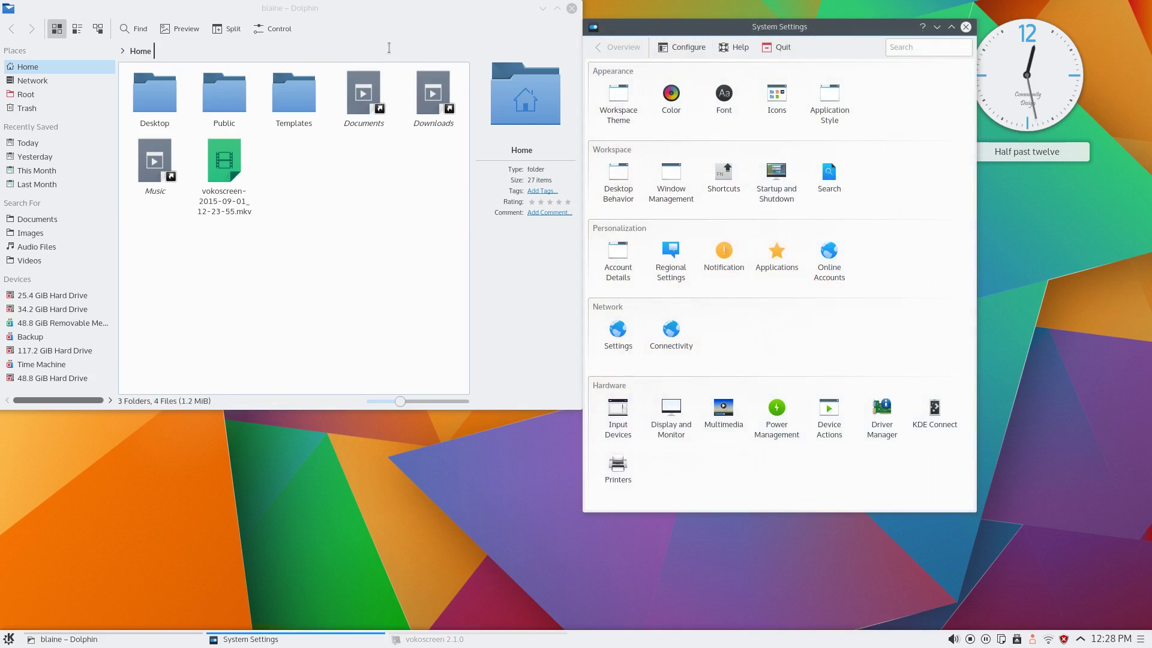
{"action": "left_click", "coordinate": [571, 9]}
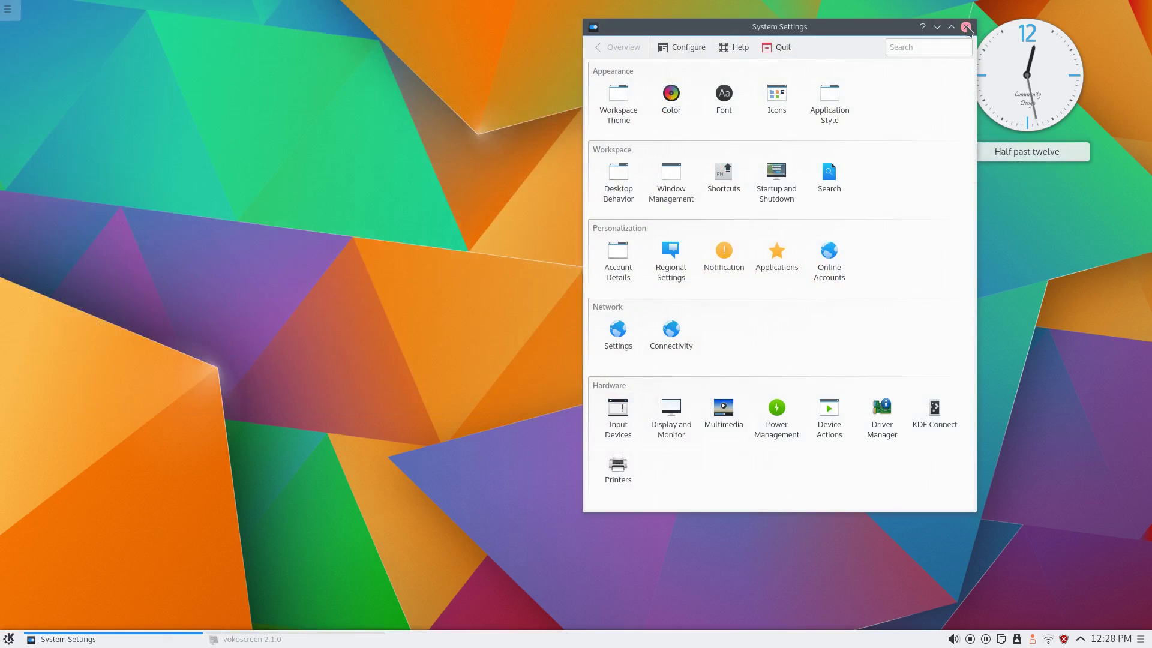
{"action": "left_click", "coordinate": [966, 28]}
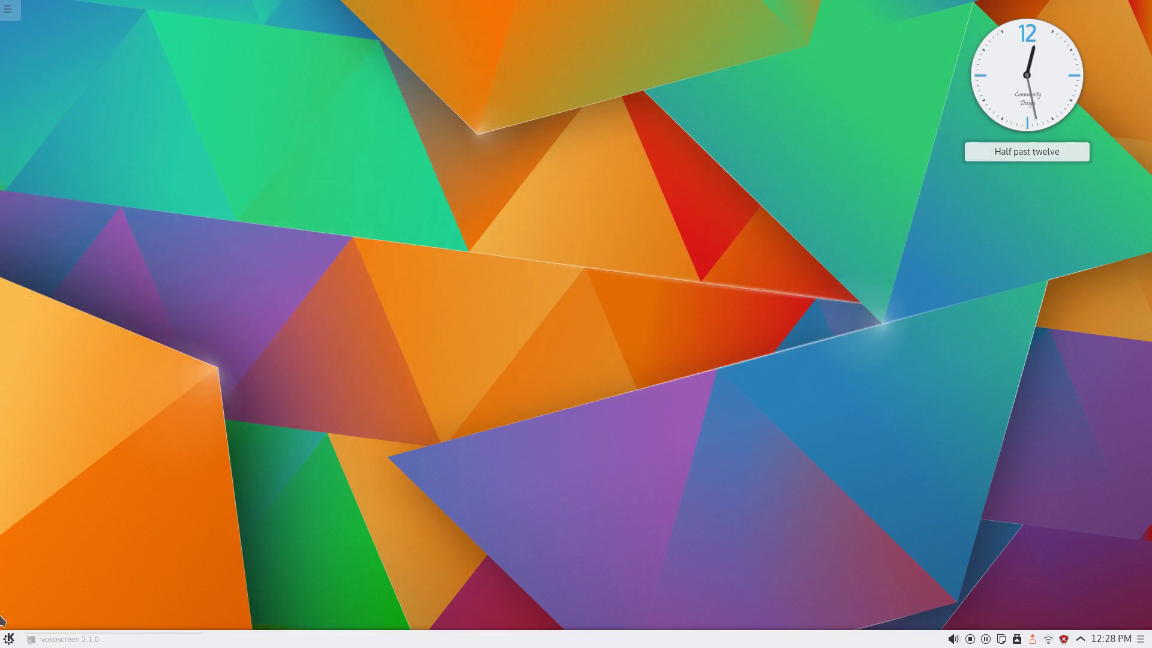
{"action": "left_click", "coordinate": [6, 639]}
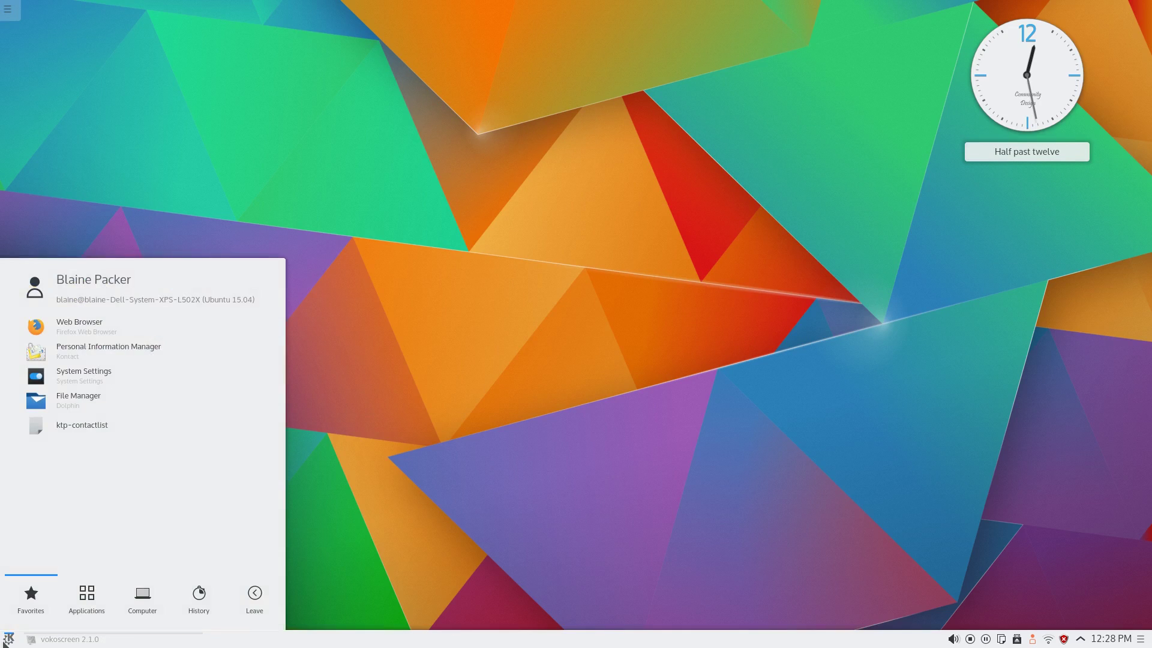
{"action": "left_click", "coordinate": [6, 640]}
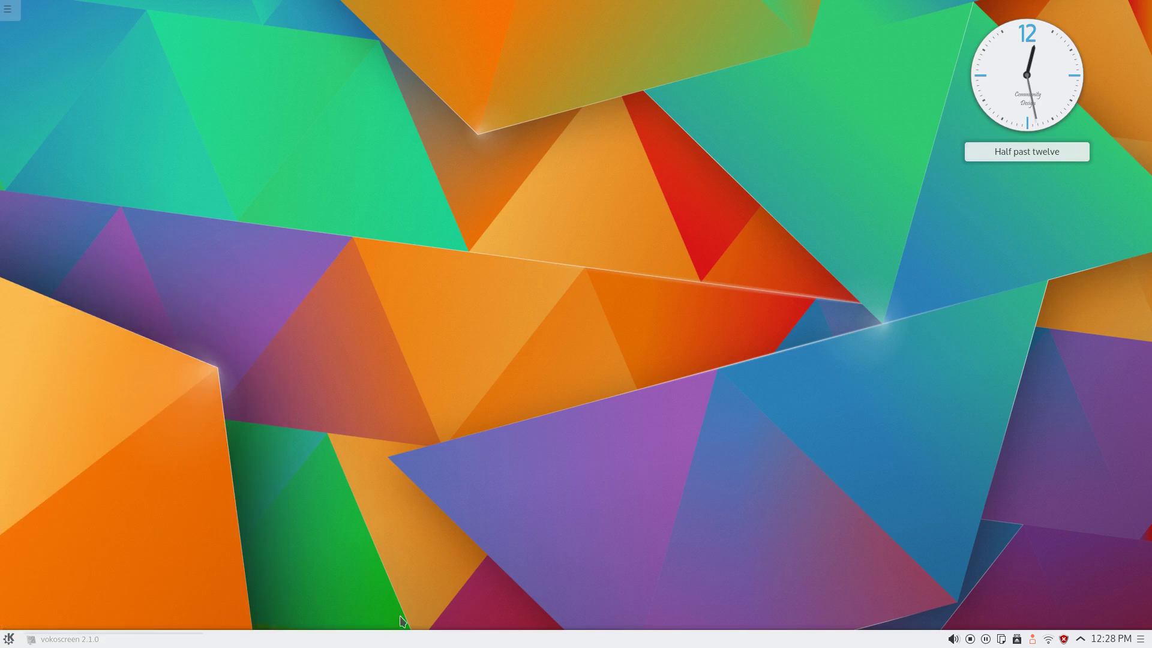
{"action": "left_click", "coordinate": [1120, 643]}
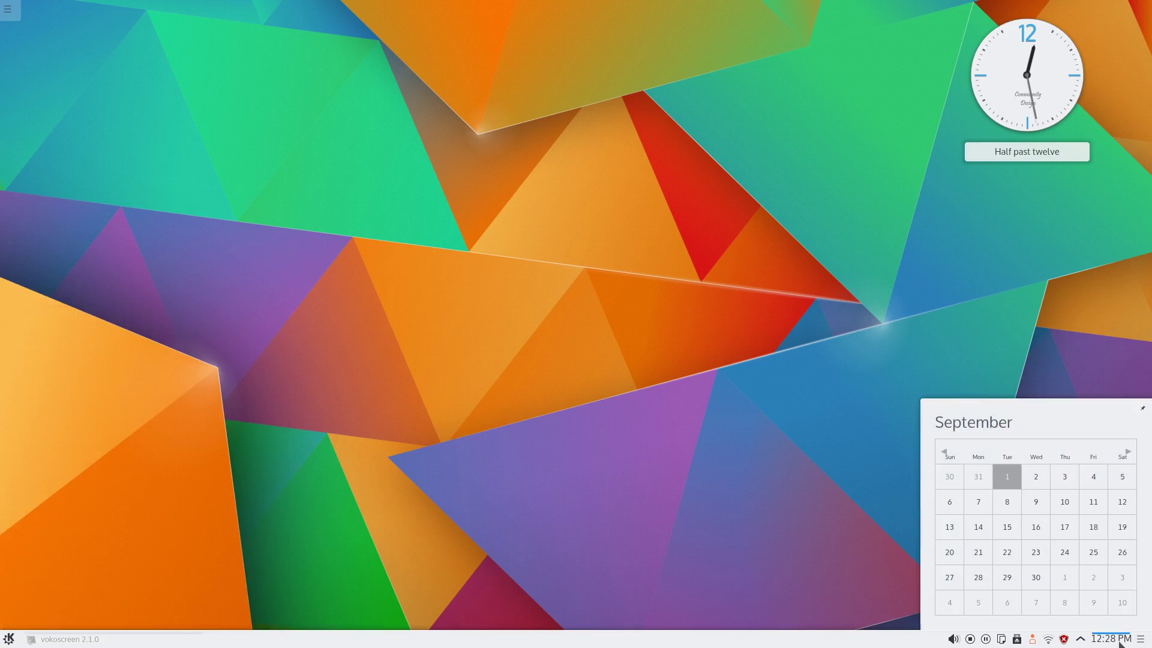
{"action": "left_click", "coordinate": [835, 497]}
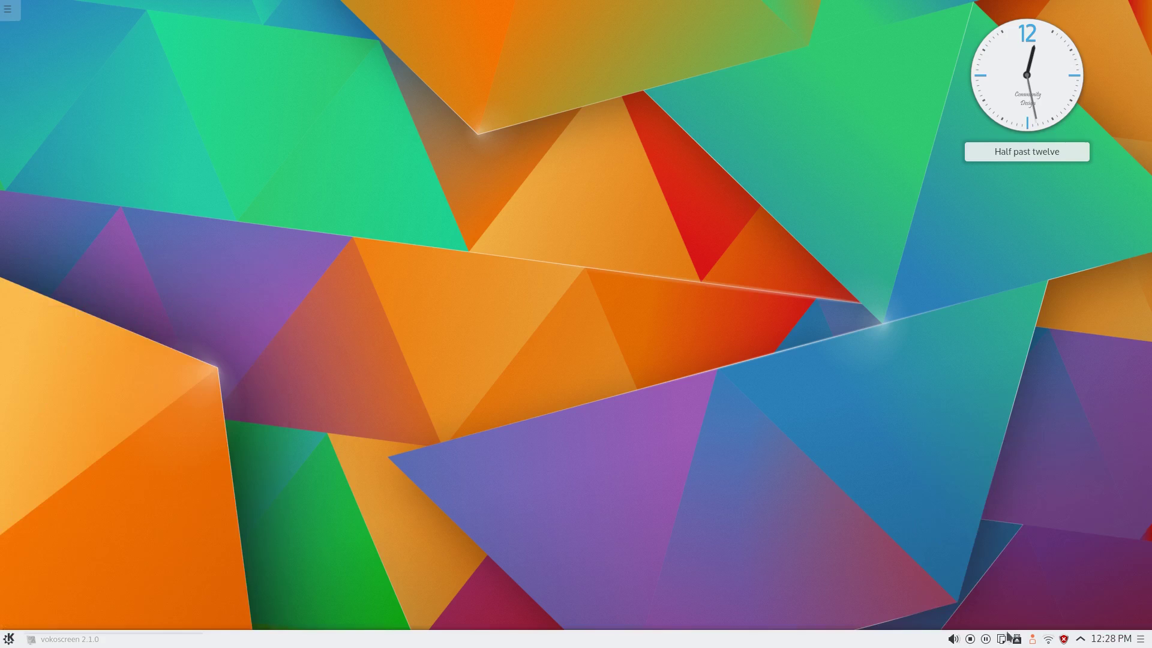
{"action": "left_click", "coordinate": [1082, 640]}
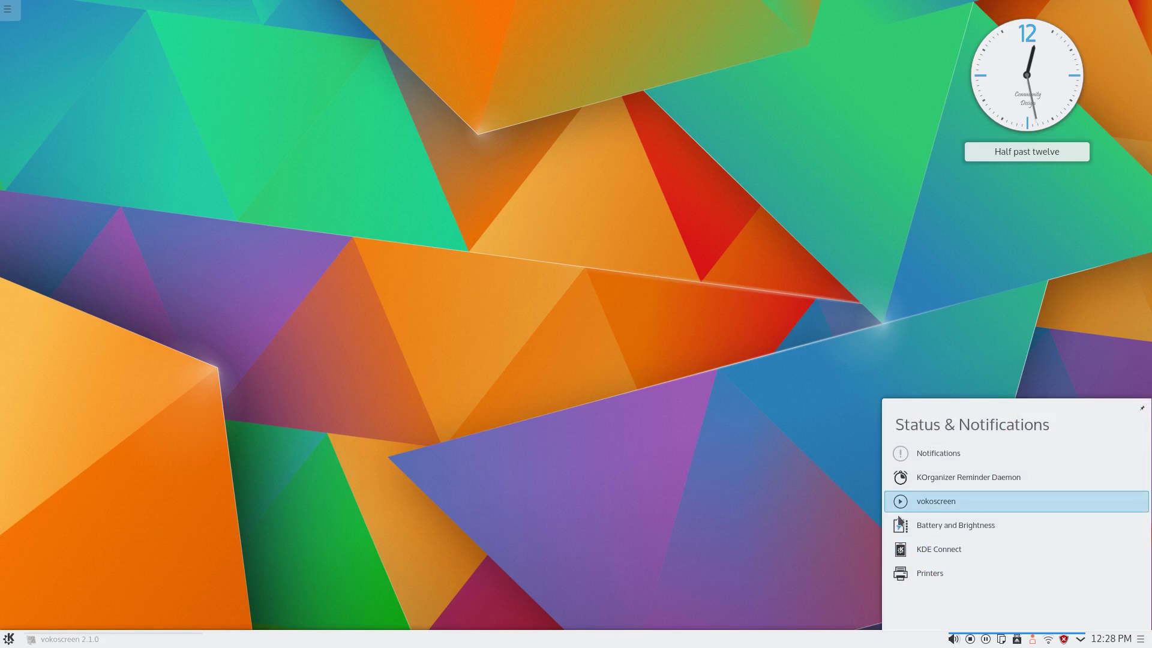
{"action": "left_click", "coordinate": [801, 392]}
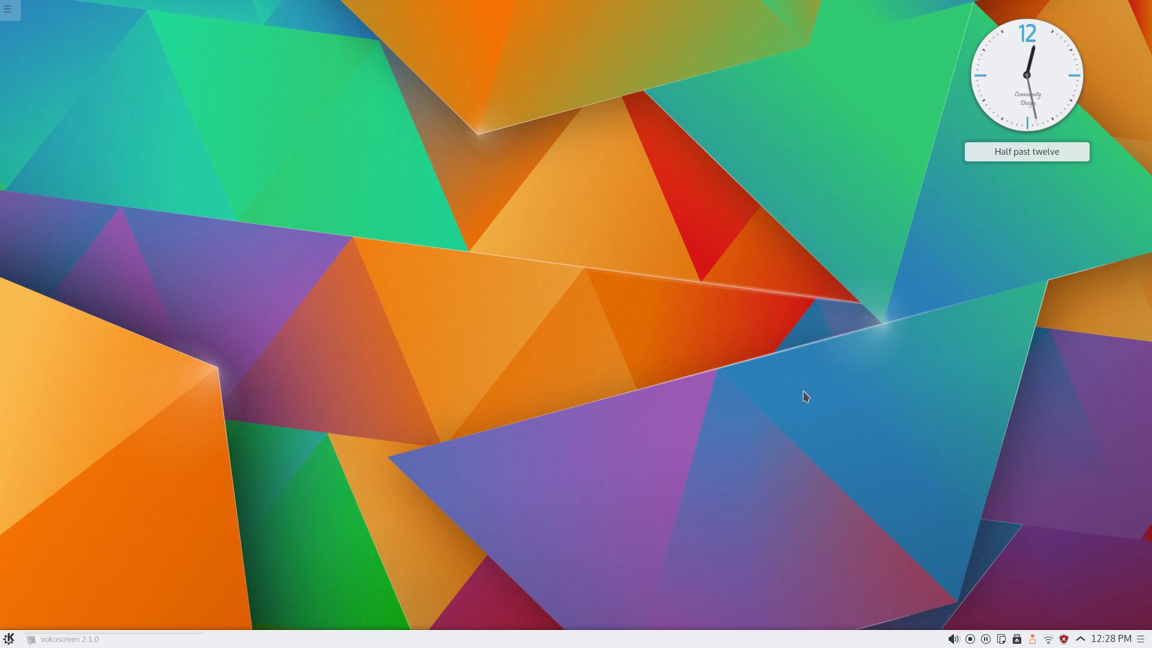
Open Desktop Settings from the desktop context menu and centre the dialog on screen.
{"action": "right_click", "coordinate": [389, 204]}
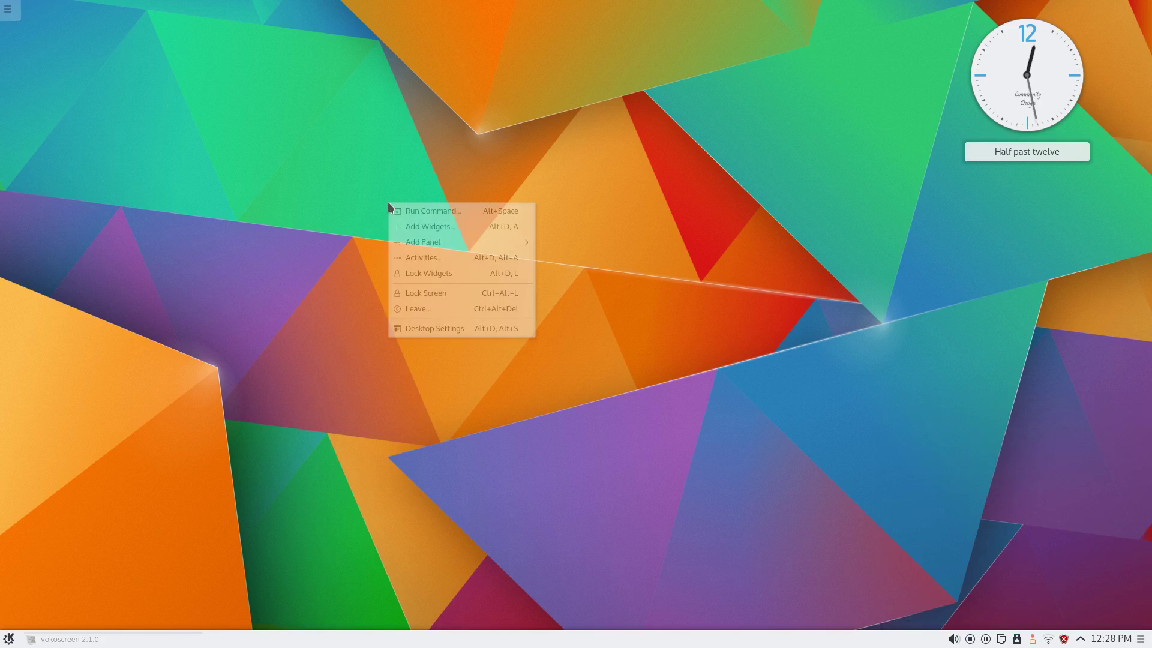
{"action": "left_click", "coordinate": [438, 328]}
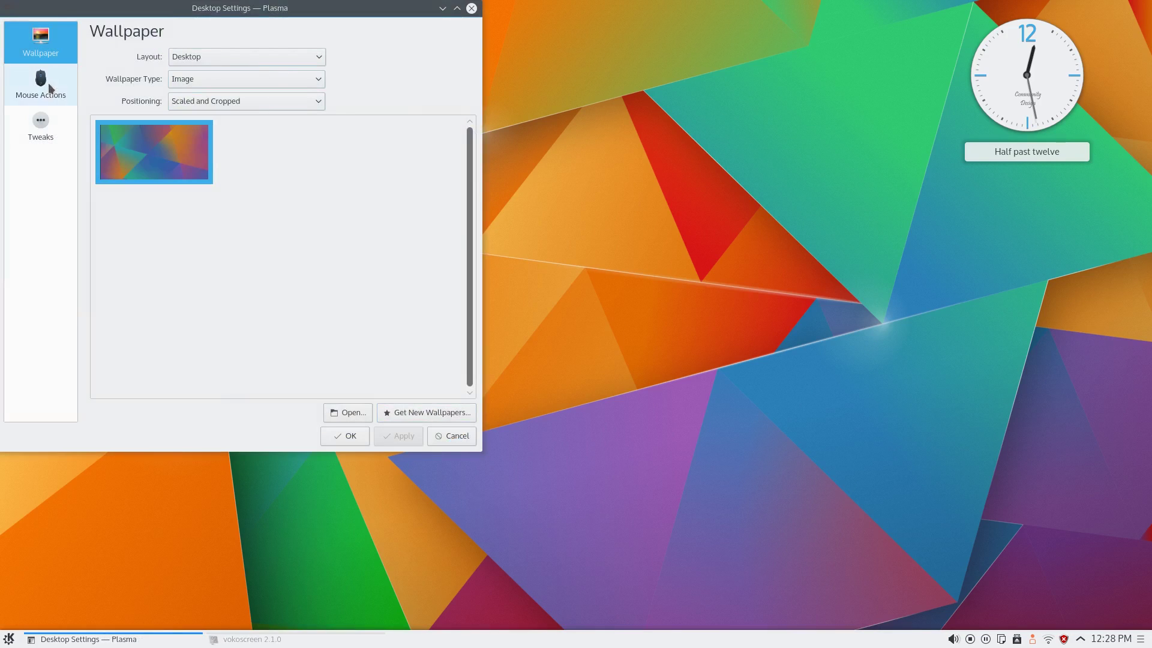
{"action": "left_click_drag", "start_coordinate": [283, 10], "coordinate": [604, 134]}
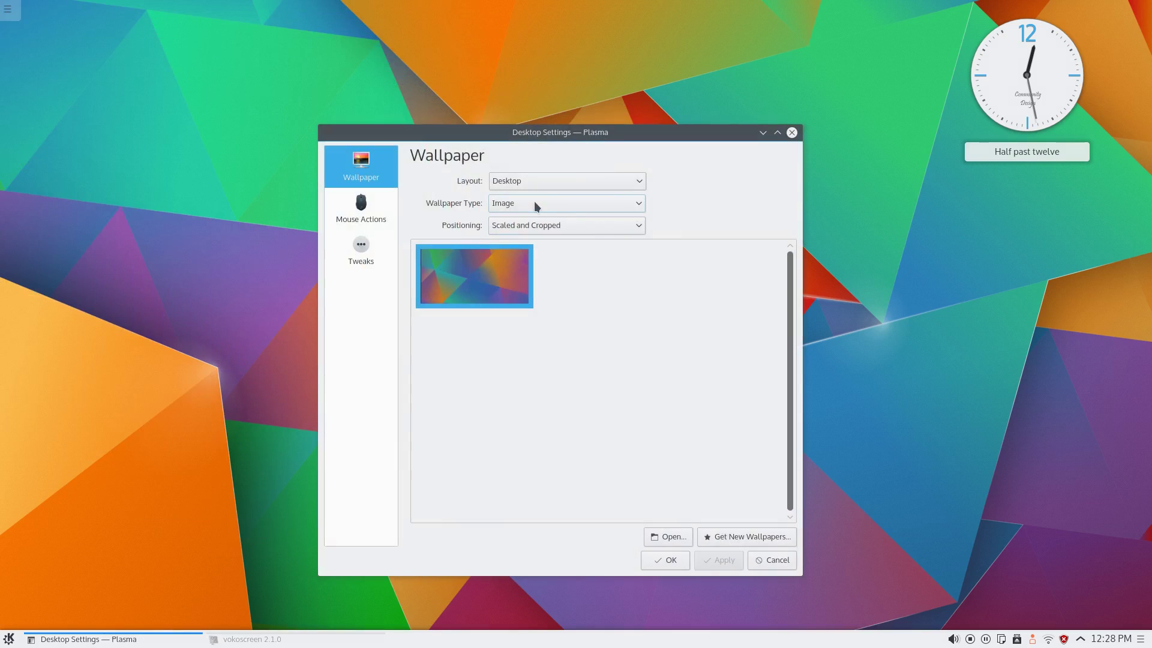
{"action": "key", "text": "alt+space"}
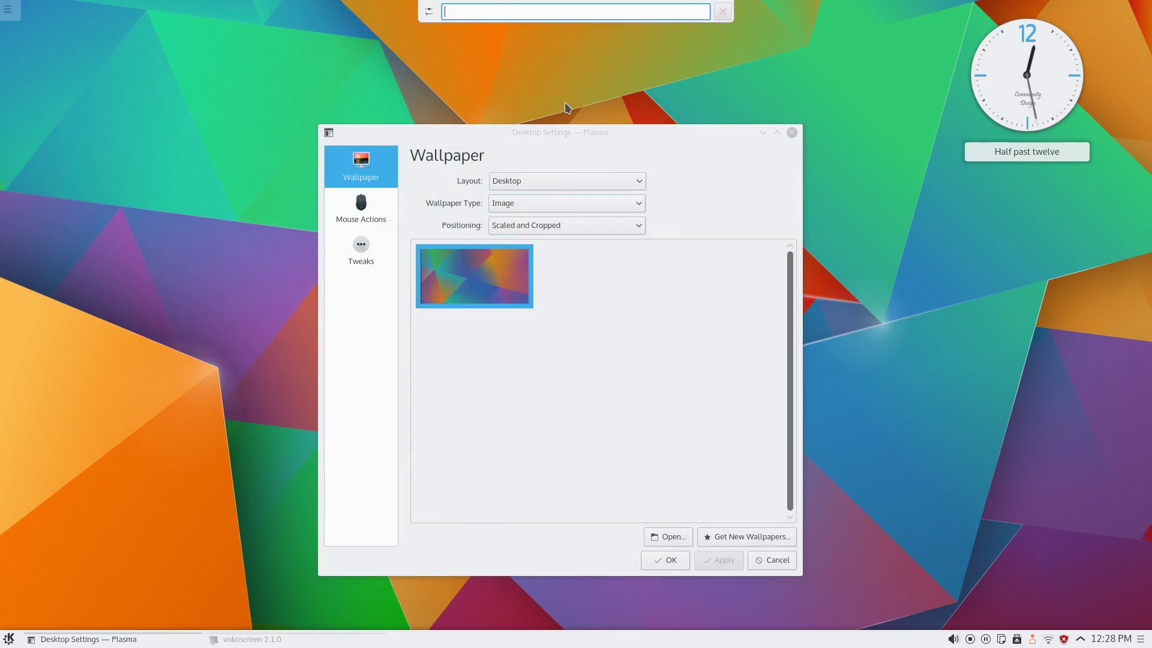
{"action": "type", "text": "mail"}
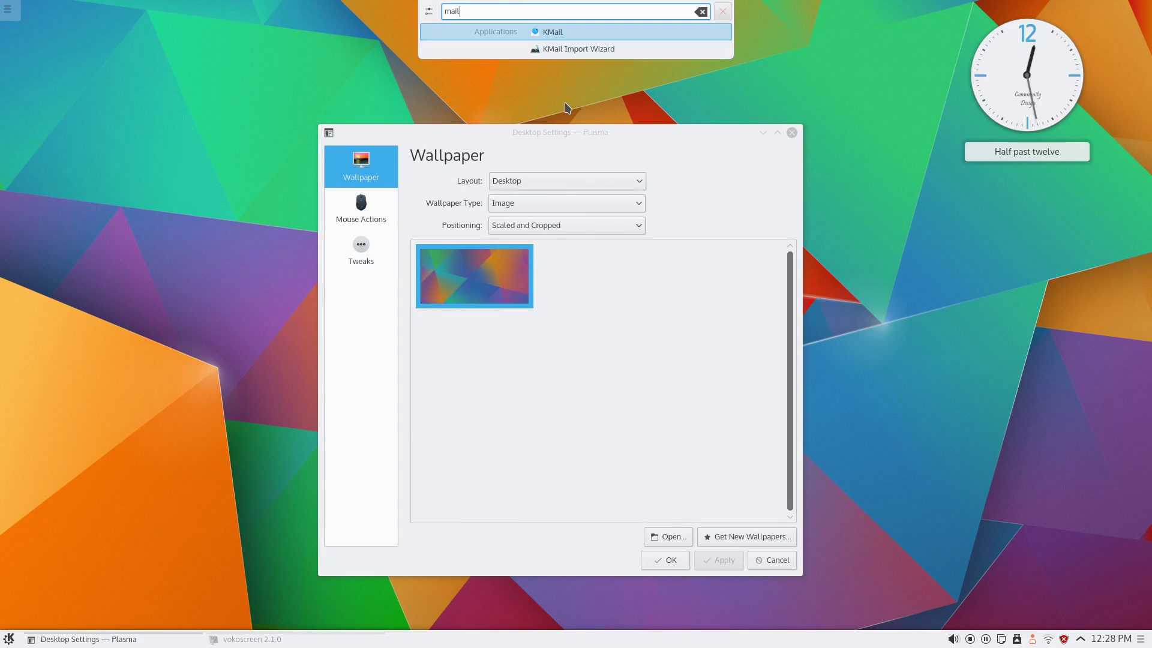
{"action": "key", "text": "BackSpace"}
{"action": "key", "text": "BackSpace"}
{"action": "key", "text": "BackSpace"}
{"action": "key", "text": "BackSpace"}
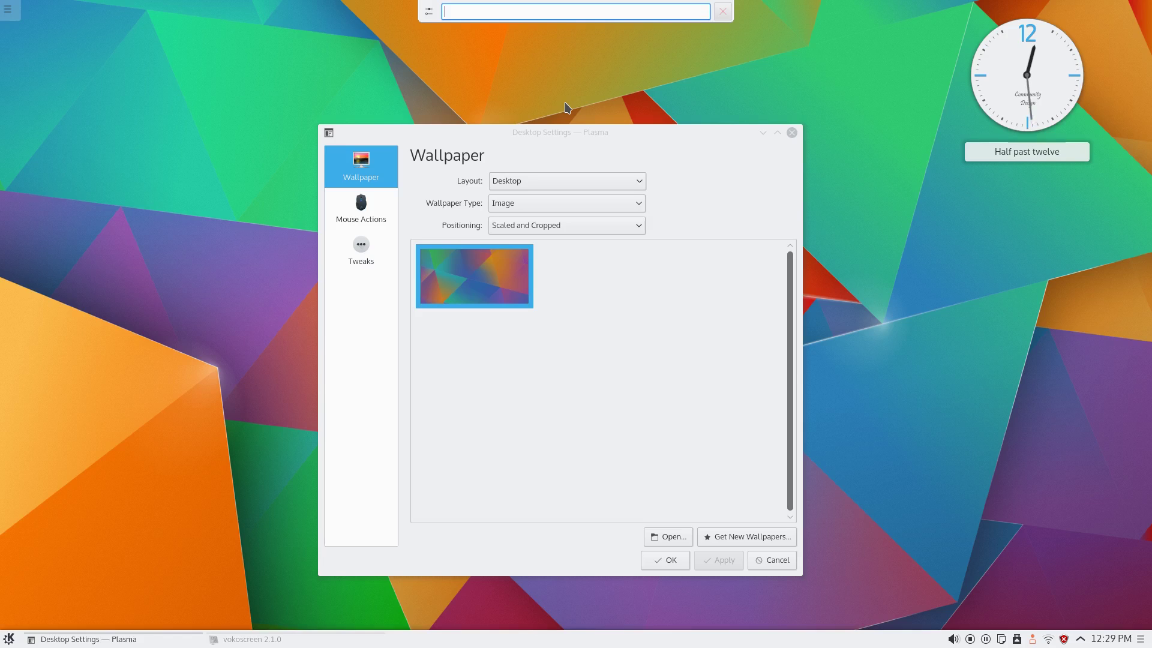
{"action": "type", "text": "firef"}
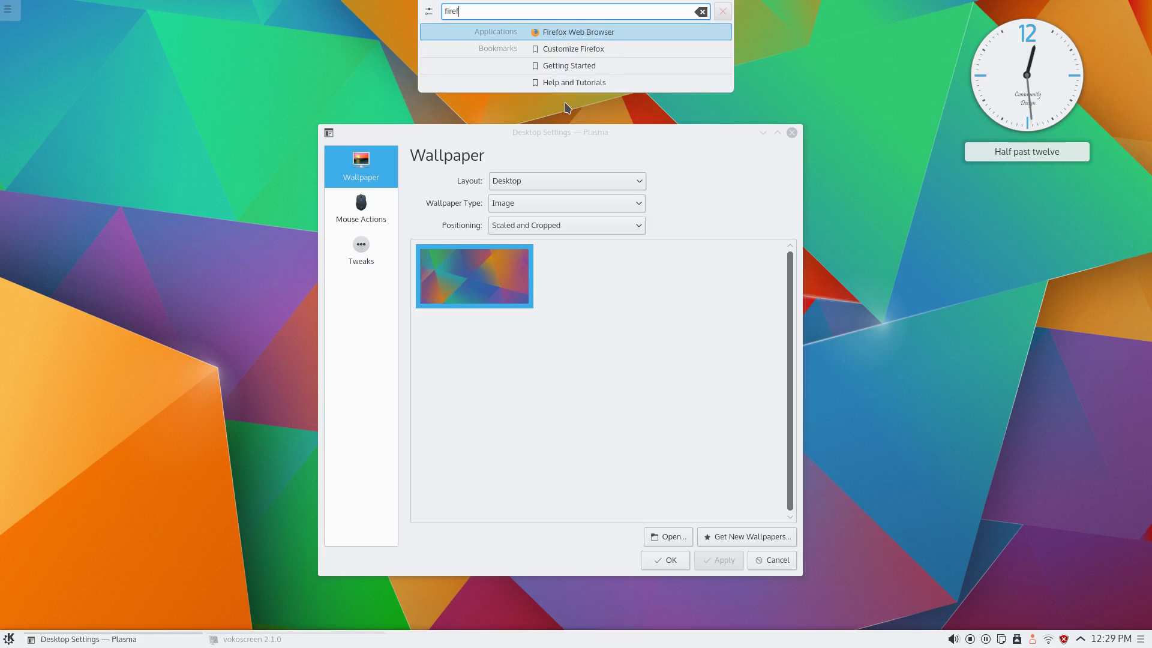
{"action": "key", "text": "BackSpace"}
{"action": "key", "text": "BackSpace"}
{"action": "key", "text": "BackSpace"}
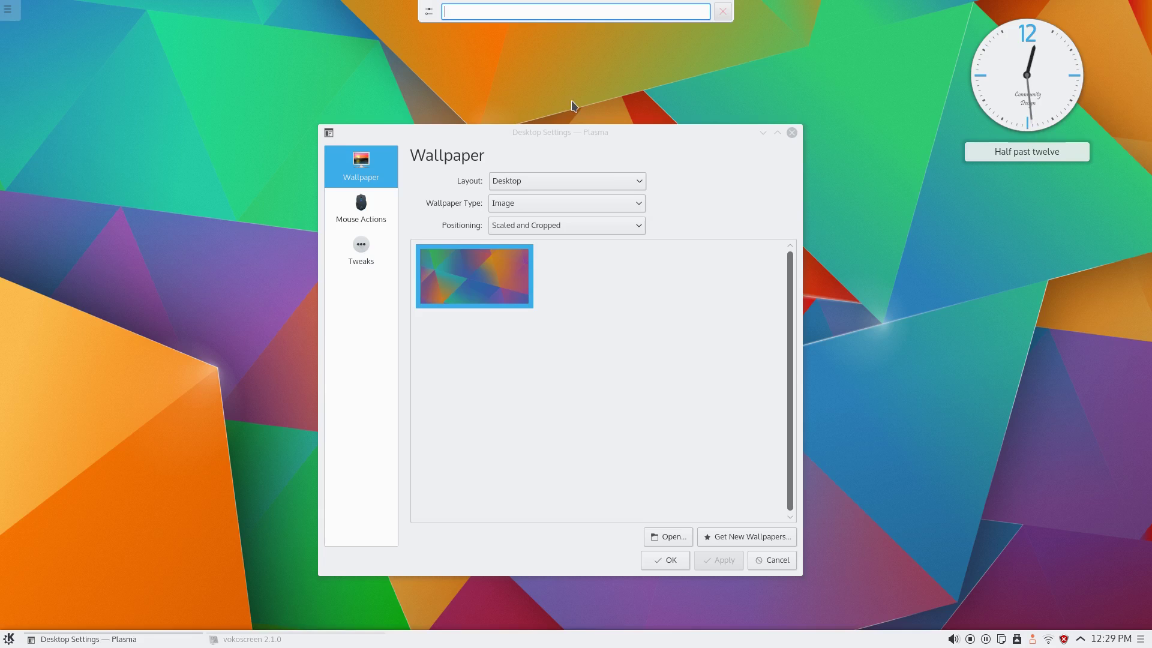
{"action": "left_click", "coordinate": [723, 12]}
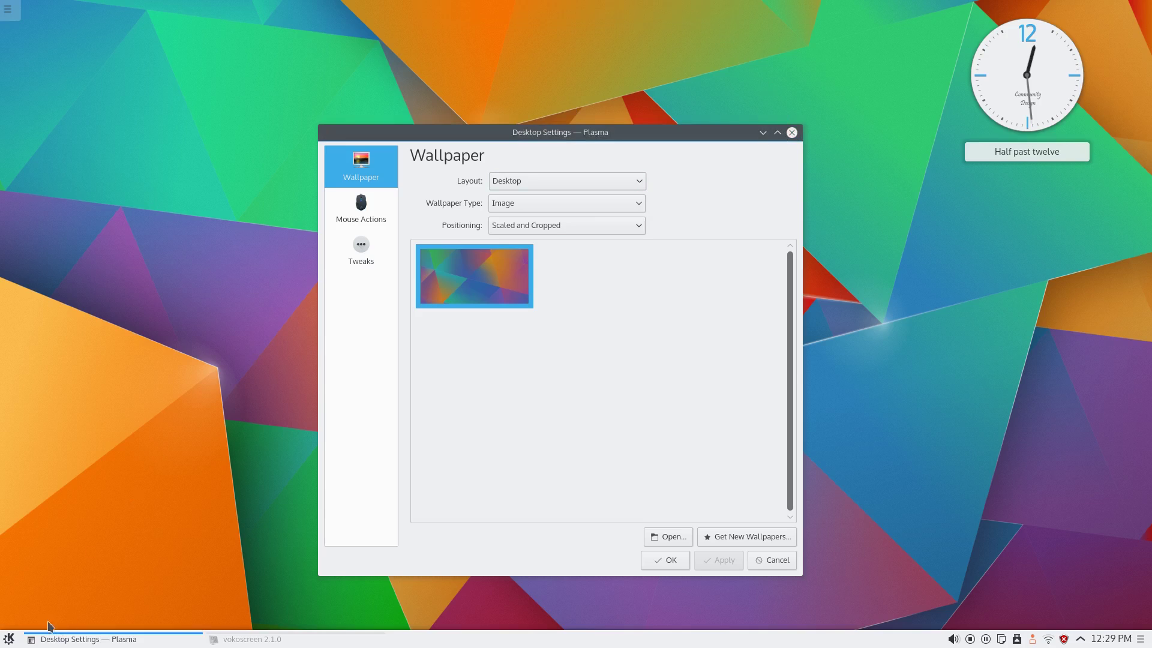
Peek at Kickoff's Education category, then launch System Settings from the launcher.
{"action": "left_click", "coordinate": [8, 638]}
{"action": "mouse_move", "coordinate": [88, 604]}
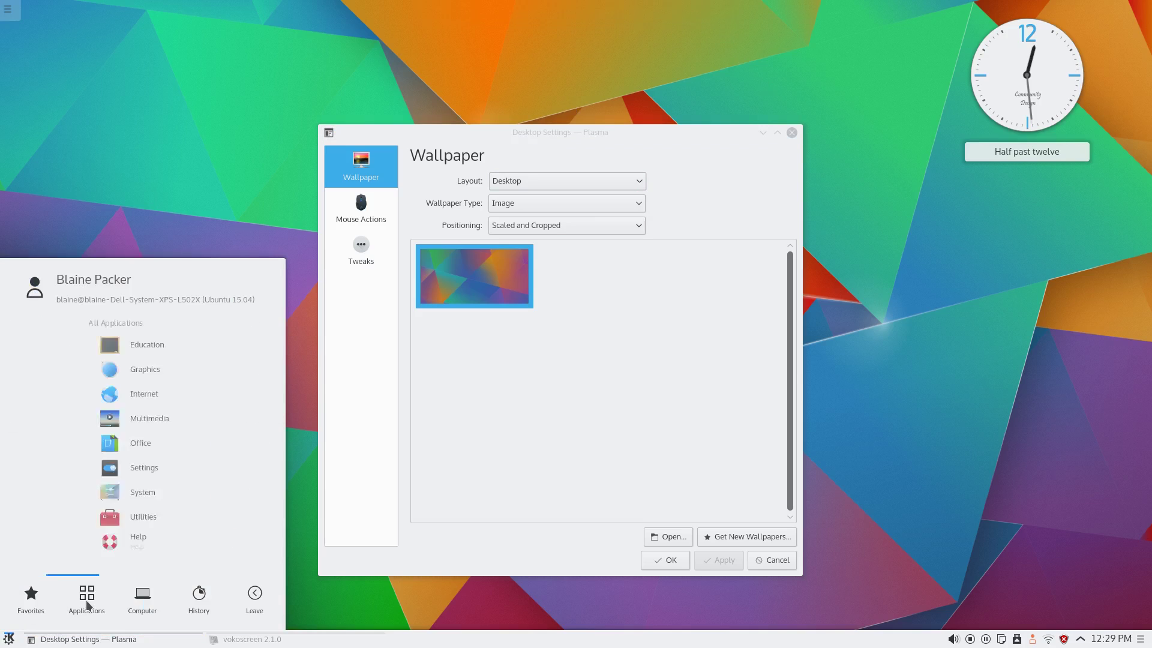
{"action": "left_click", "coordinate": [120, 351]}
{"action": "left_click", "coordinate": [54, 324]}
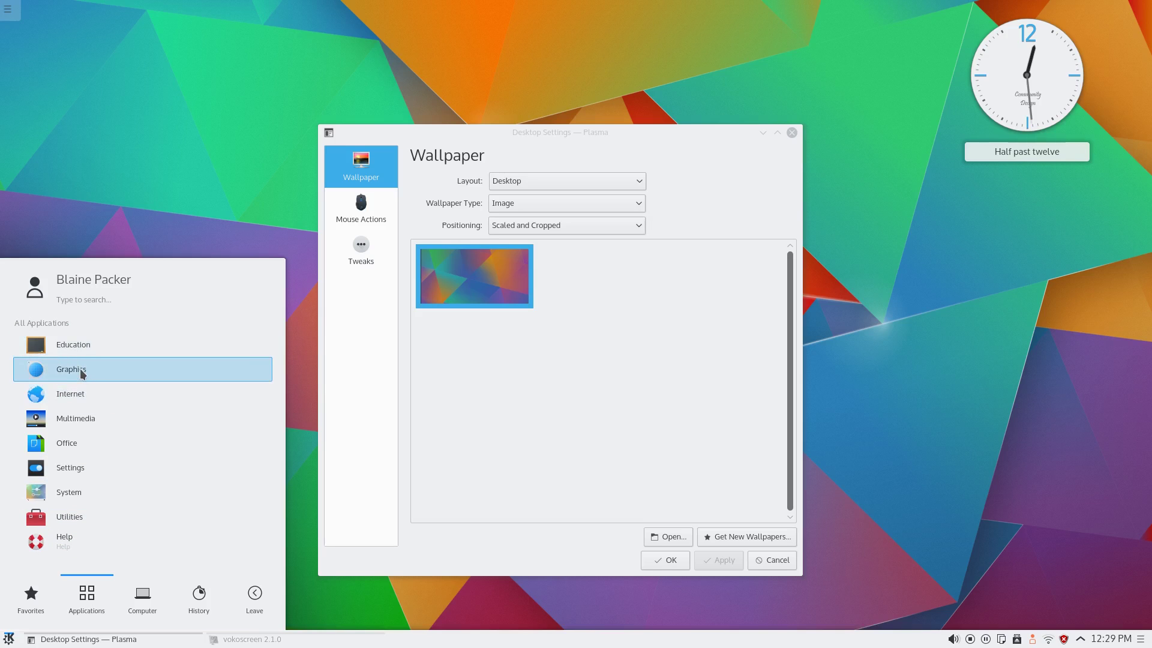
{"action": "left_click", "coordinate": [147, 185]}
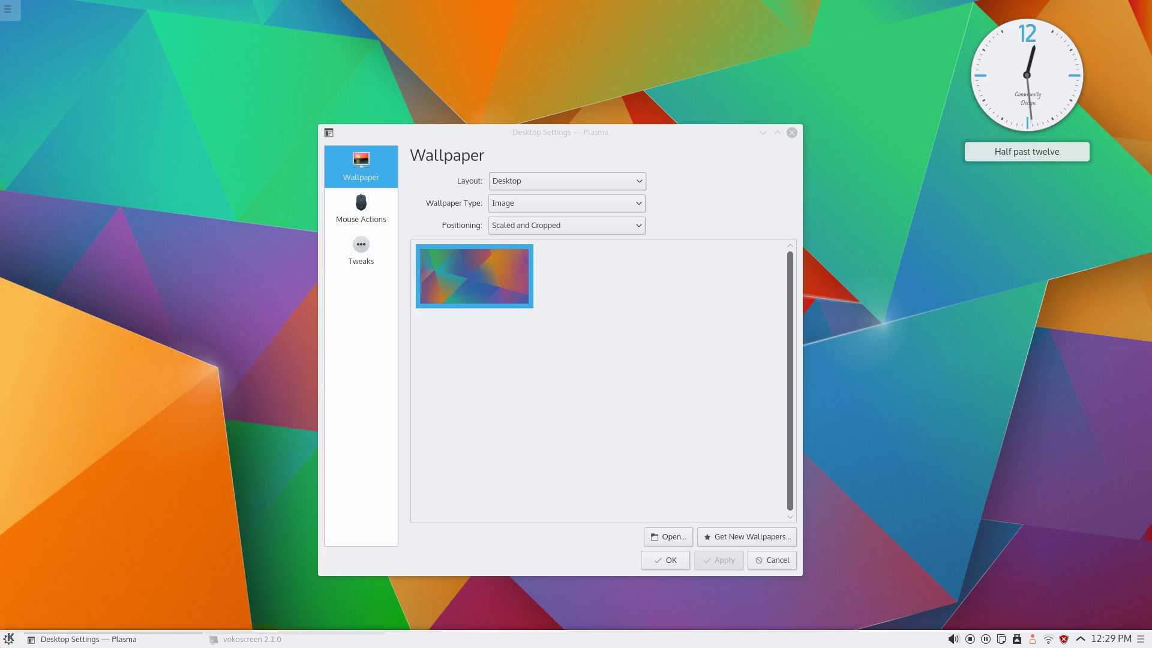
{"action": "left_click", "coordinate": [8, 637]}
{"action": "left_click", "coordinate": [105, 383]}
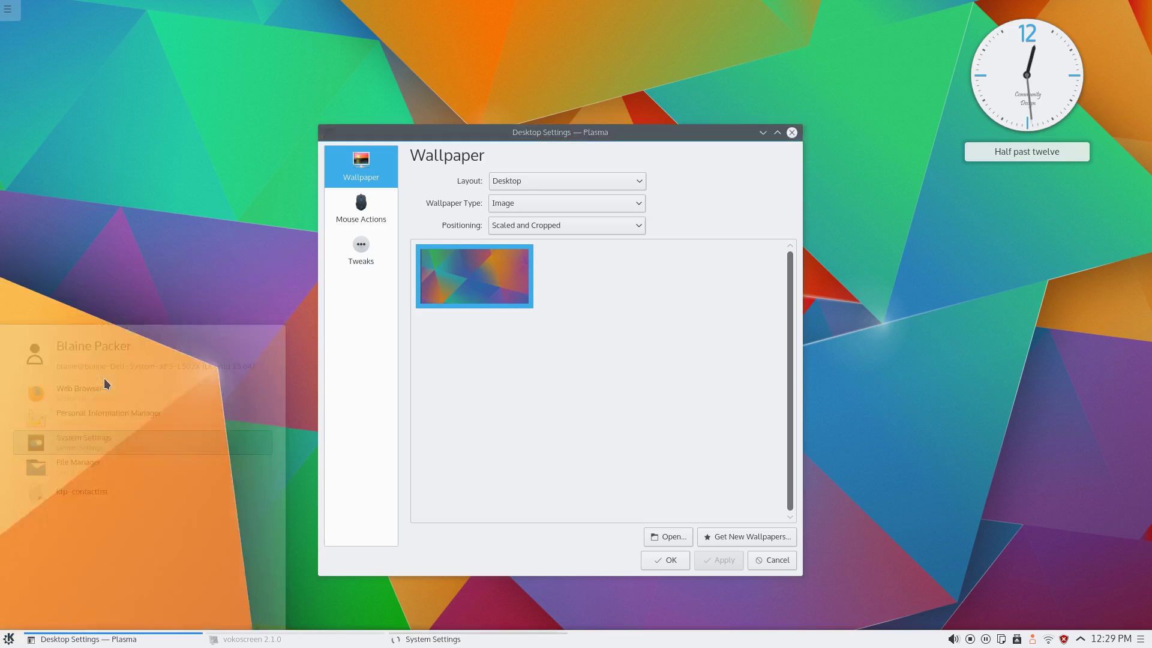
Centre System Settings, visit Online Accounts and Energy Saving, widen the window, return to Overview.
{"action": "left_click_drag", "start_coordinate": [970, 15], "coordinate": [641, 85]}
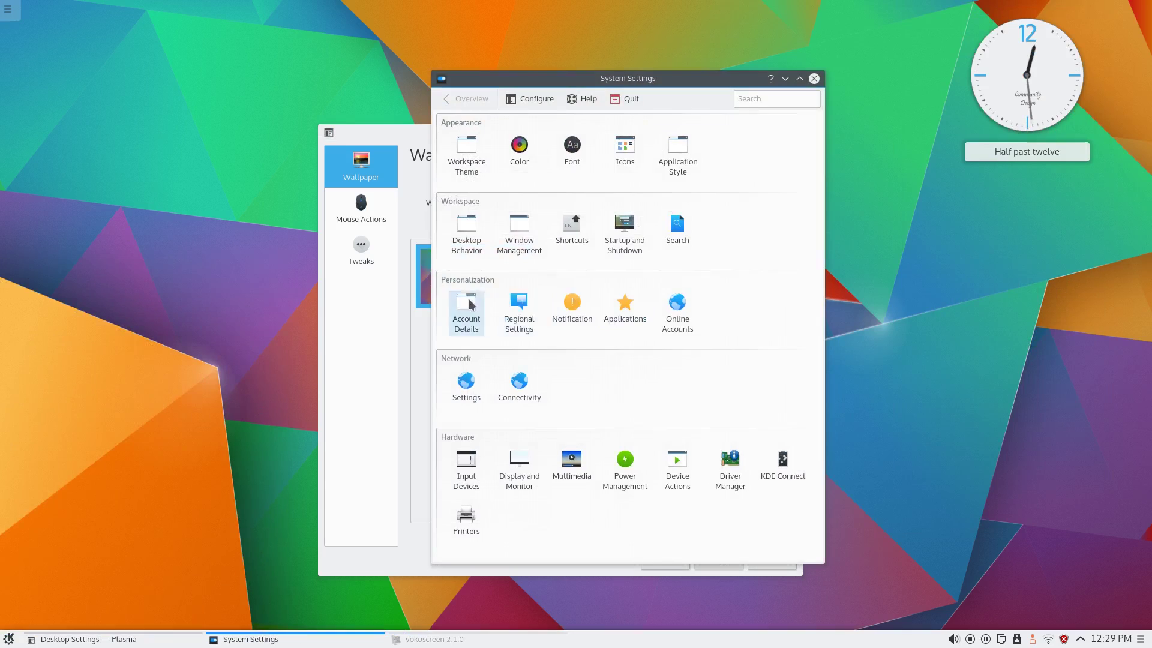
{"action": "left_click", "coordinate": [684, 313]}
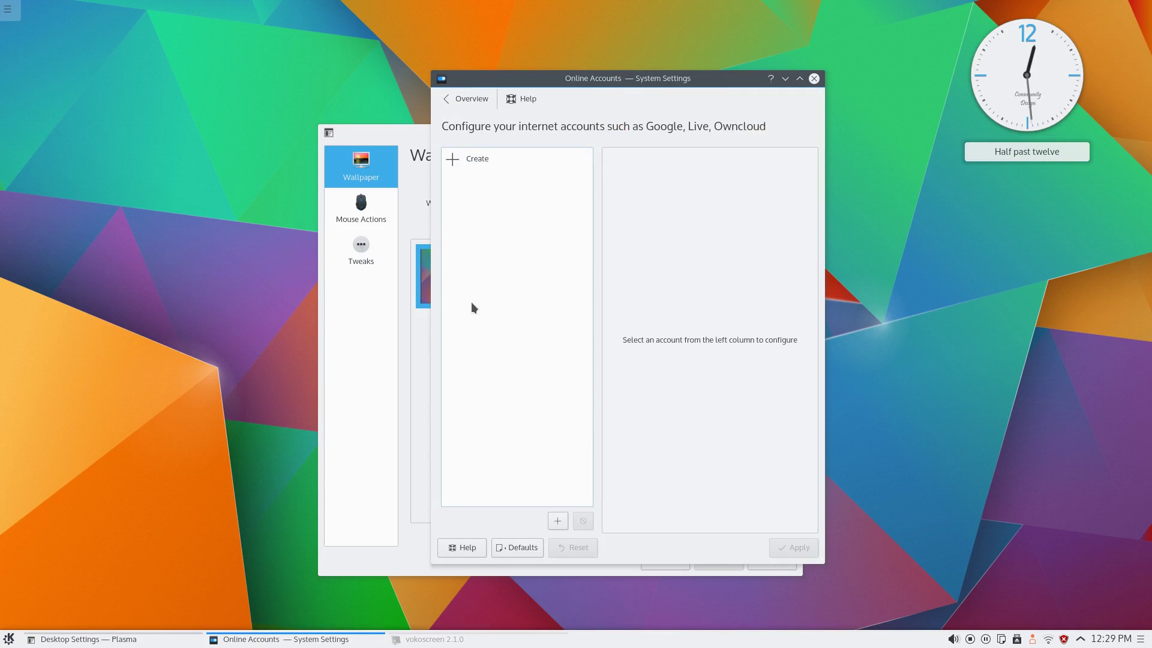
{"action": "left_click", "coordinate": [471, 100]}
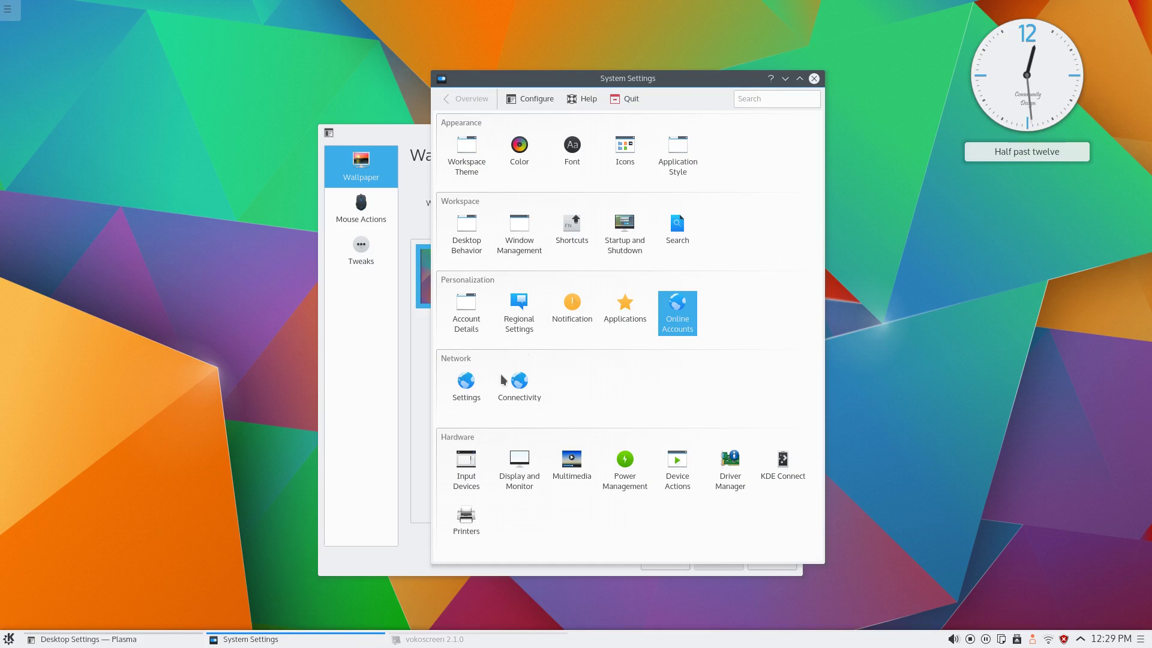
{"action": "left_click", "coordinate": [622, 471]}
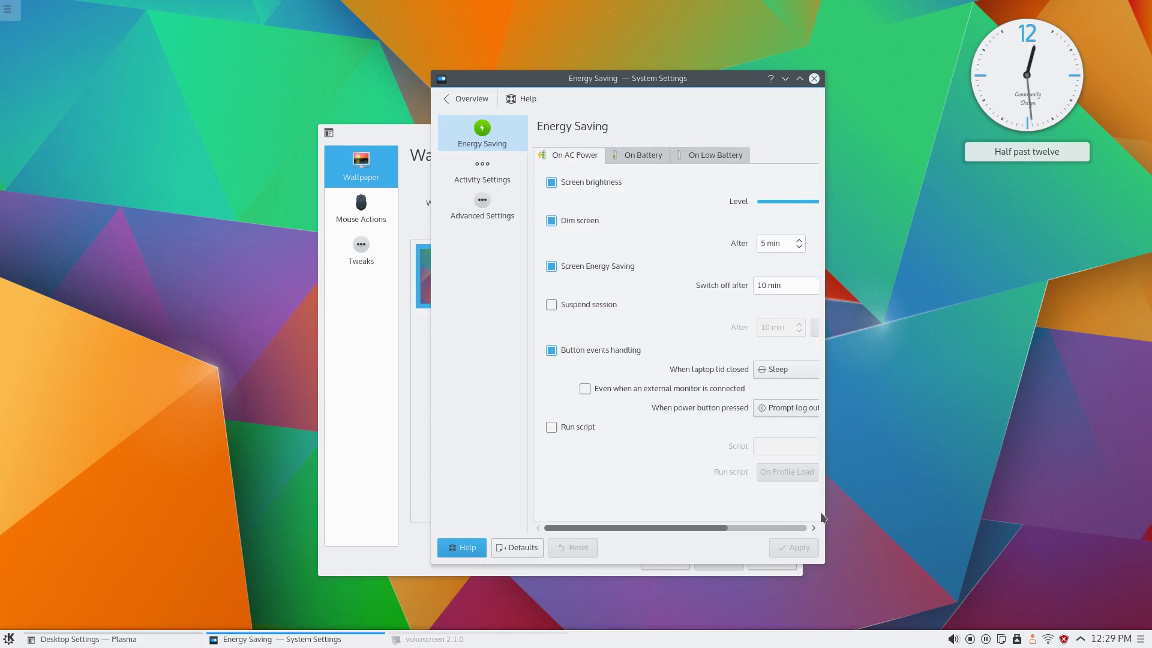
{"action": "left_click_drag", "start_coordinate": [828, 511], "coordinate": [1047, 510]}
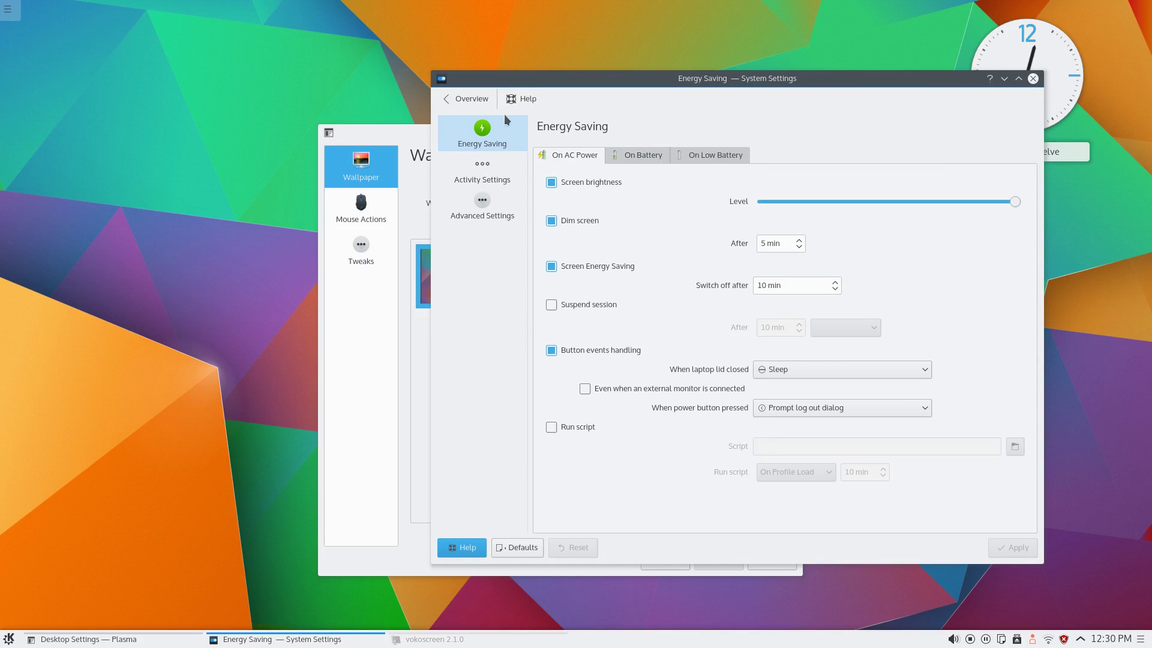
{"action": "left_click", "coordinate": [466, 99]}
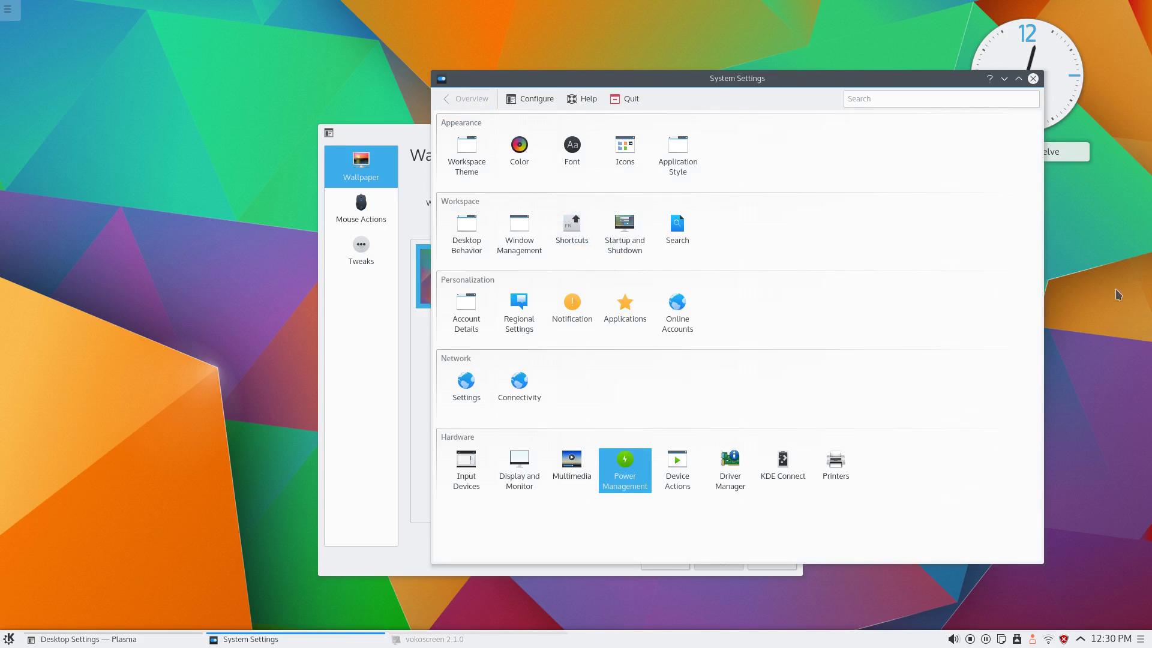
Narrow System Settings, view KDE Connect and Workspace Theme's Desktop Theme list, then return to Overview.
{"action": "left_click_drag", "start_coordinate": [1044, 303], "coordinate": [829, 303]}
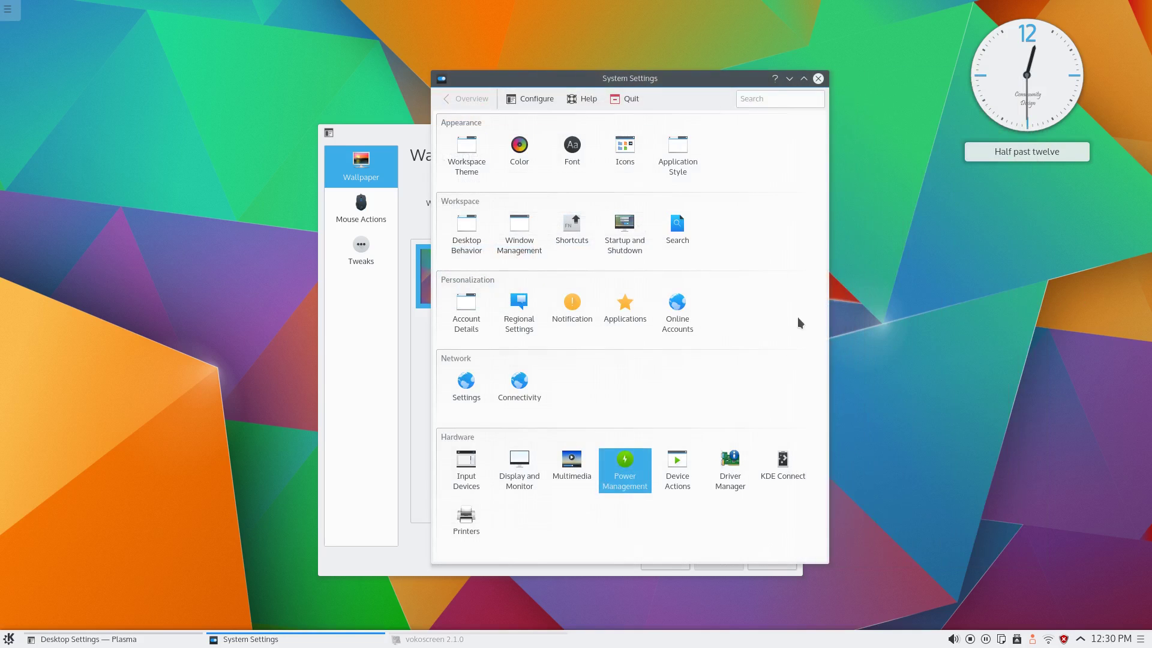
{"action": "left_click", "coordinate": [782, 463]}
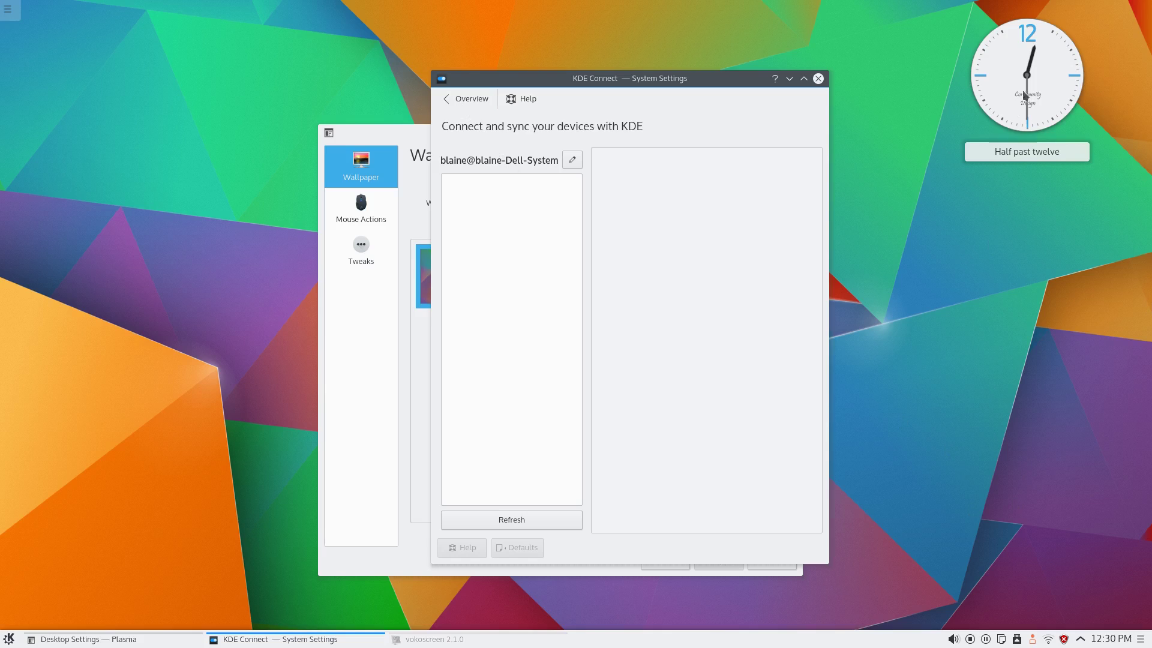
{"action": "left_click", "coordinate": [462, 98]}
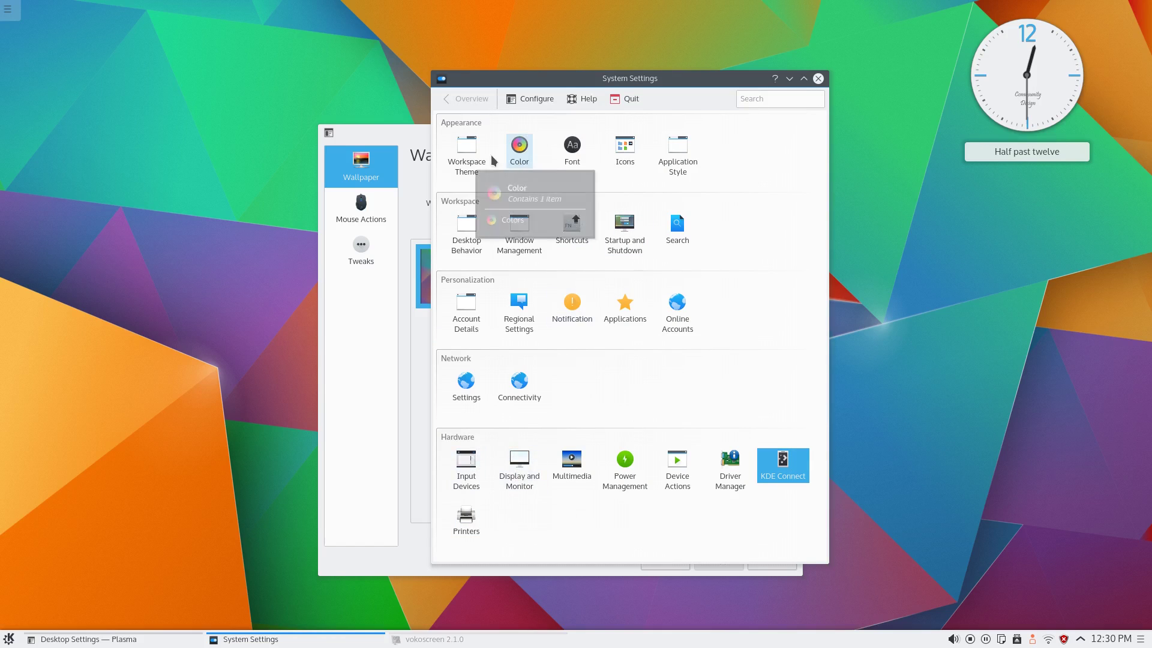
{"action": "left_click", "coordinate": [467, 150]}
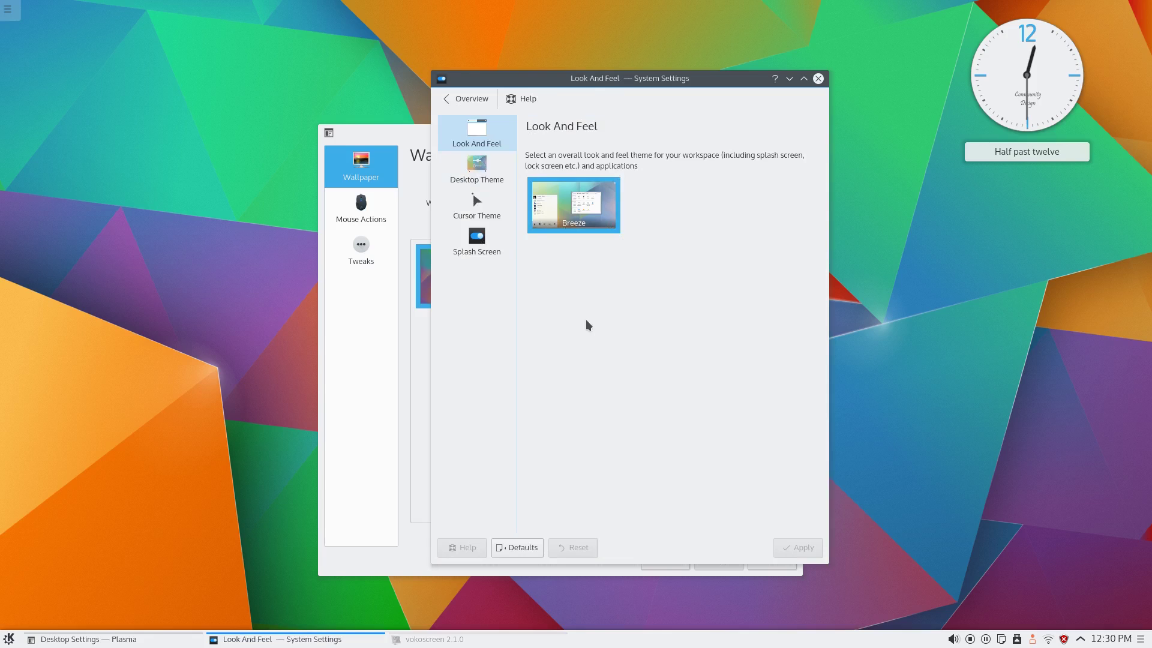
{"action": "left_click", "coordinate": [486, 170]}
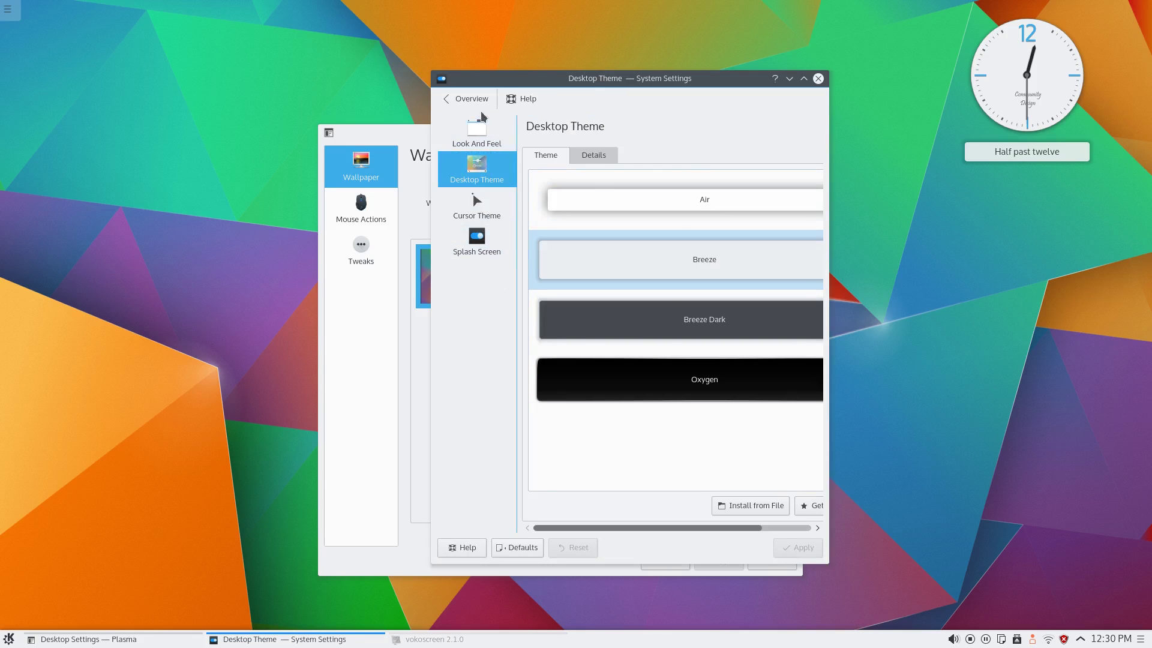
{"action": "left_click", "coordinate": [467, 99]}
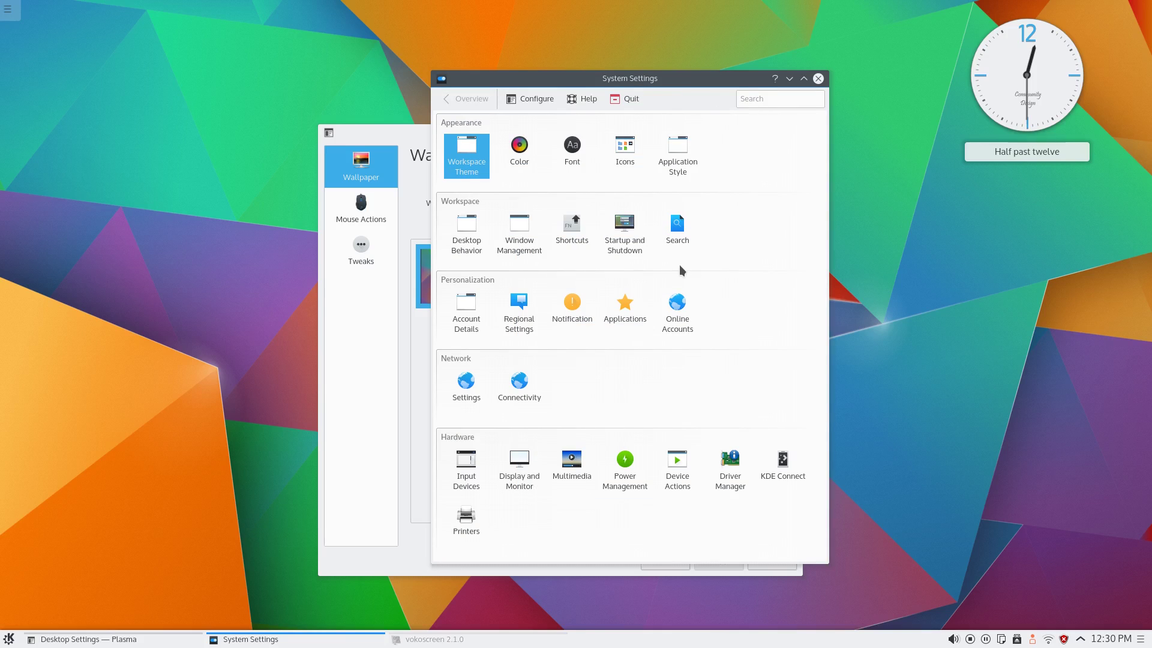
Close System Settings and start LibreOffice Writer from Kickoff's Office category.
{"action": "left_click", "coordinate": [817, 79]}
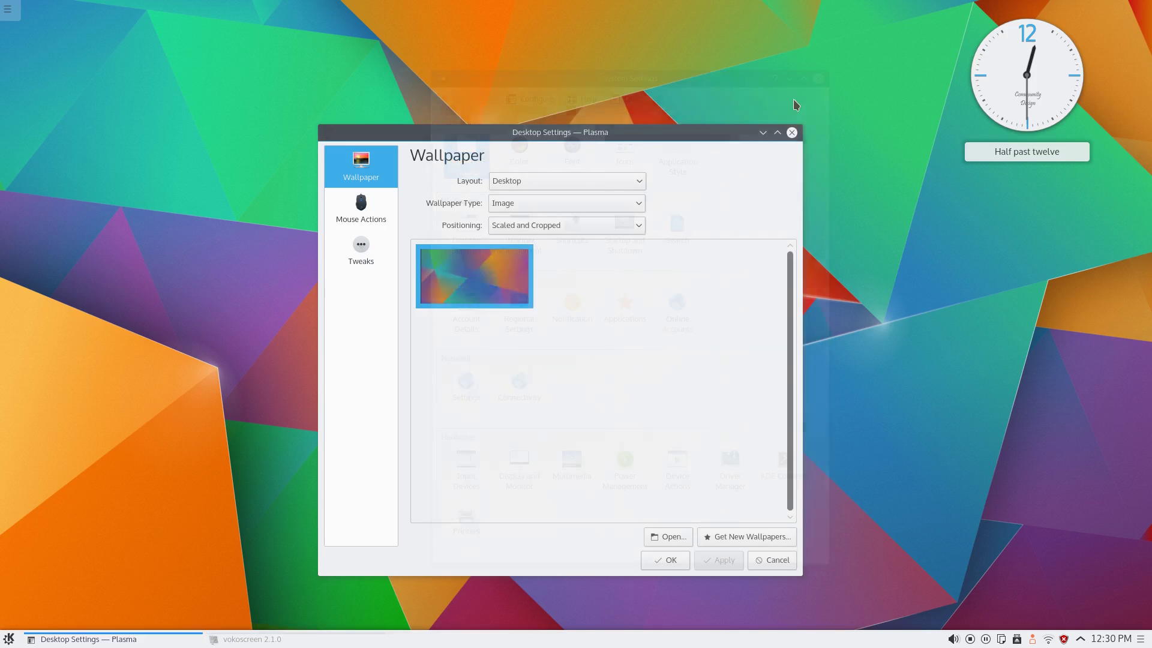
{"action": "left_click", "coordinate": [8, 638]}
{"action": "left_click", "coordinate": [84, 596]}
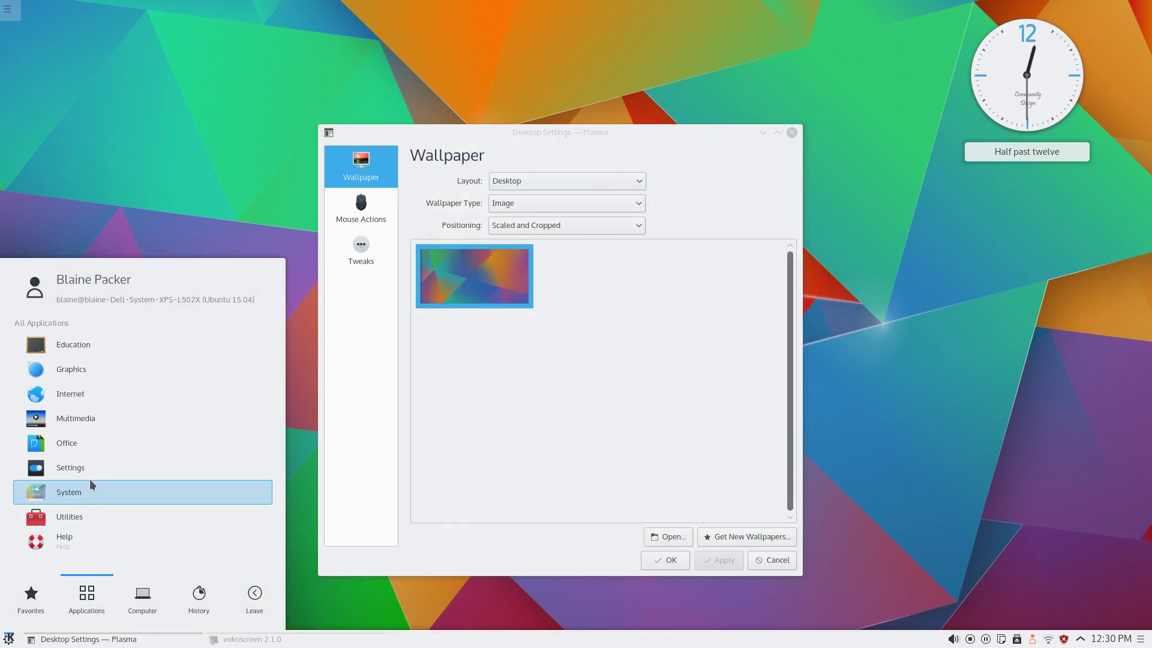
{"action": "left_click", "coordinate": [92, 449]}
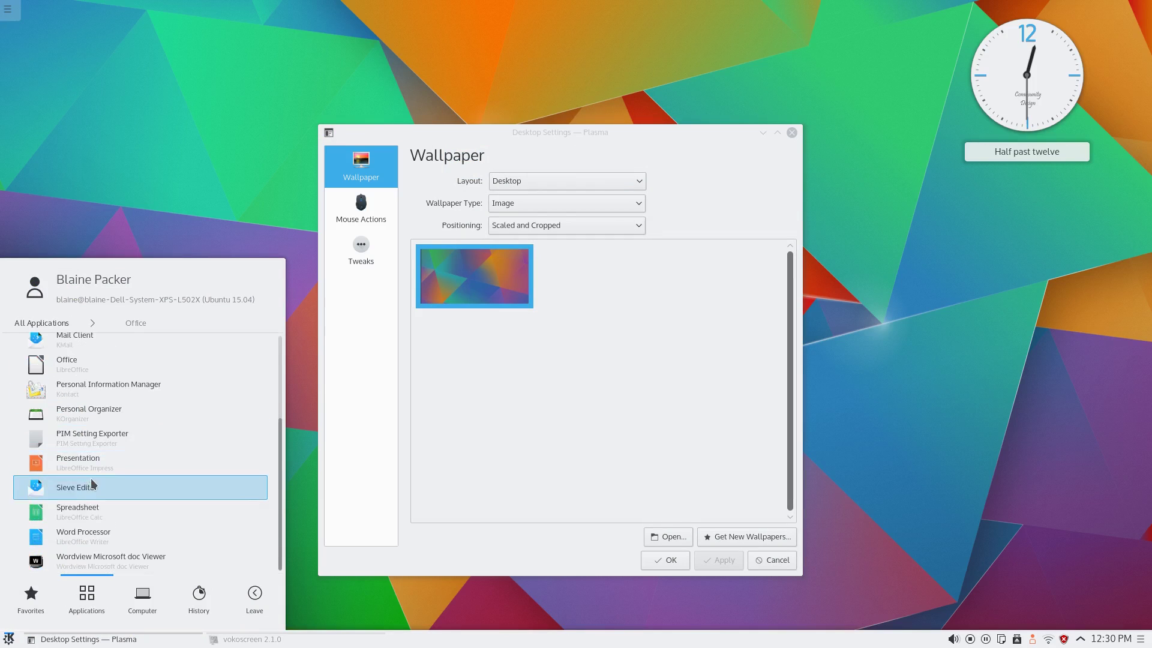
{"action": "scroll", "coordinate": [105, 432], "scroll_direction": "up", "scroll_amount": 3}
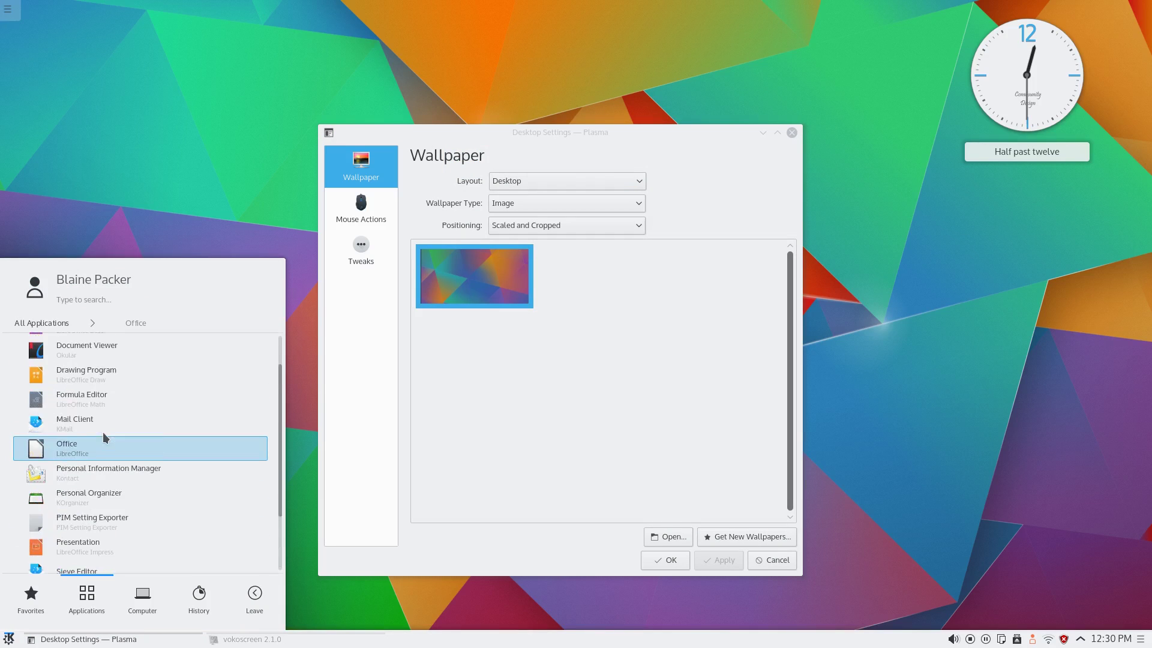
{"action": "scroll", "coordinate": [107, 429], "scroll_direction": "down", "scroll_amount": 3}
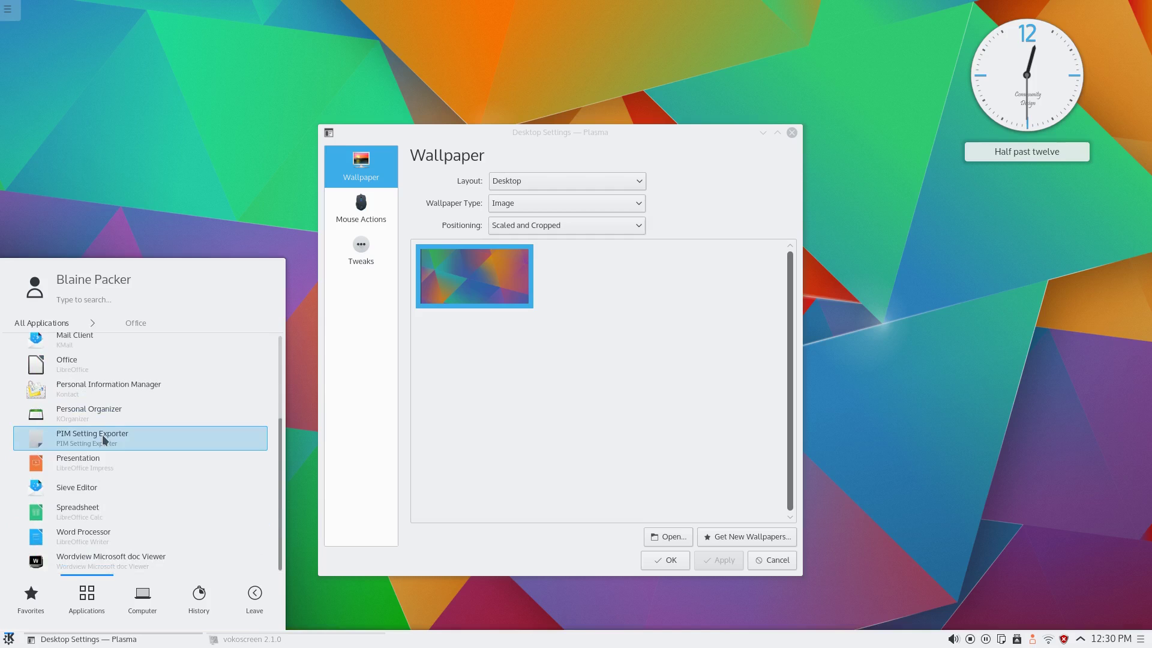
{"action": "left_click", "coordinate": [122, 531]}
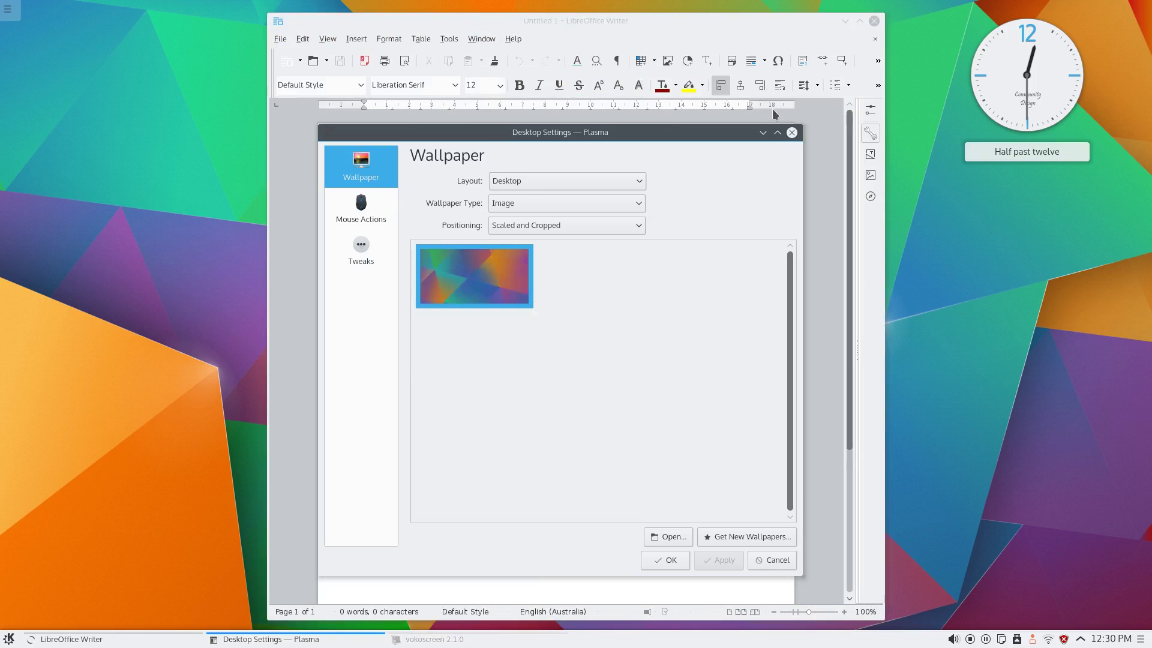
Close Desktop Settings and move the Writer window up-left, briefly opening its Help menu.
{"action": "left_click", "coordinate": [792, 133]}
{"action": "left_click_drag", "start_coordinate": [625, 27], "coordinate": [450, 39]}
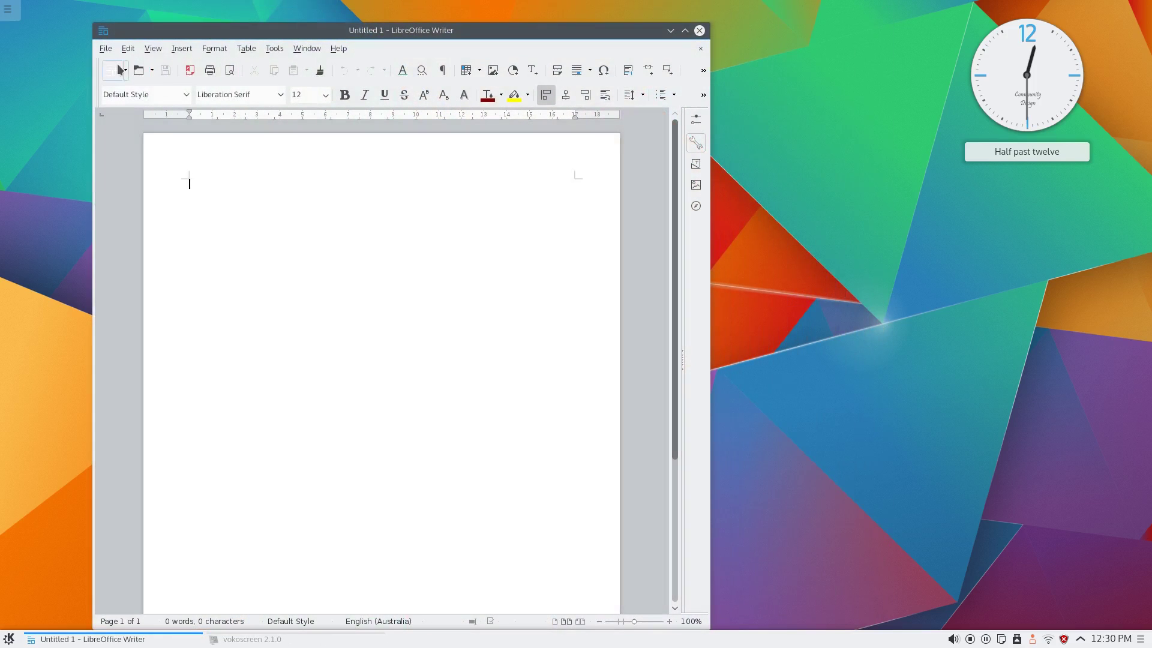
{"action": "left_click", "coordinate": [338, 49]}
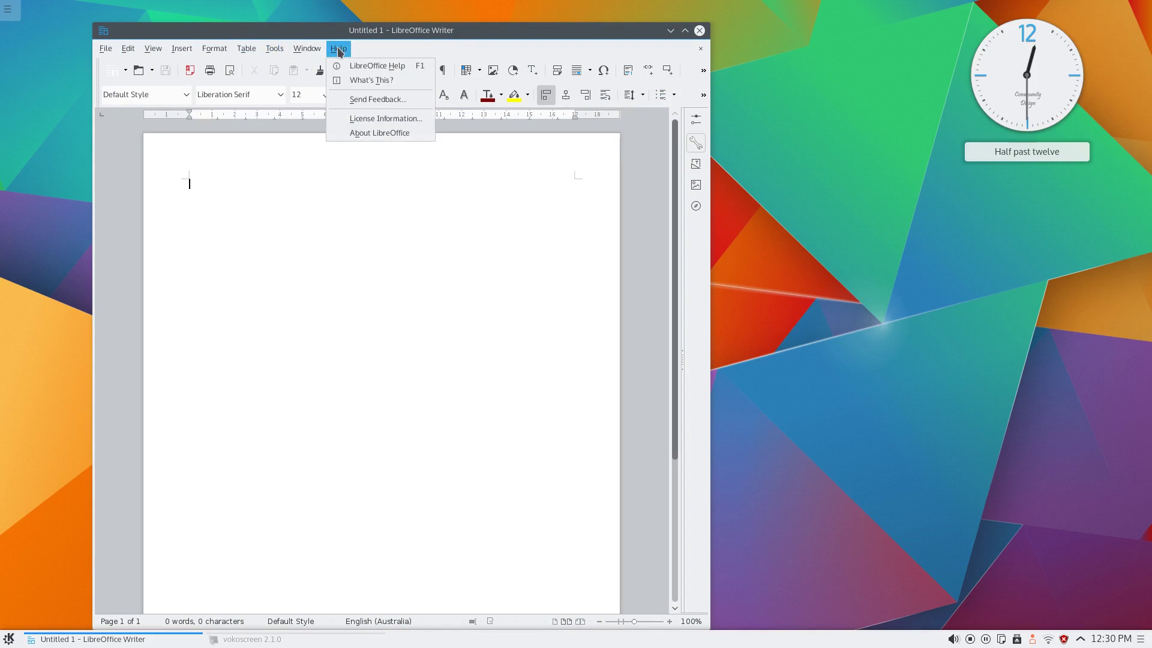
{"action": "left_click", "coordinate": [339, 53]}
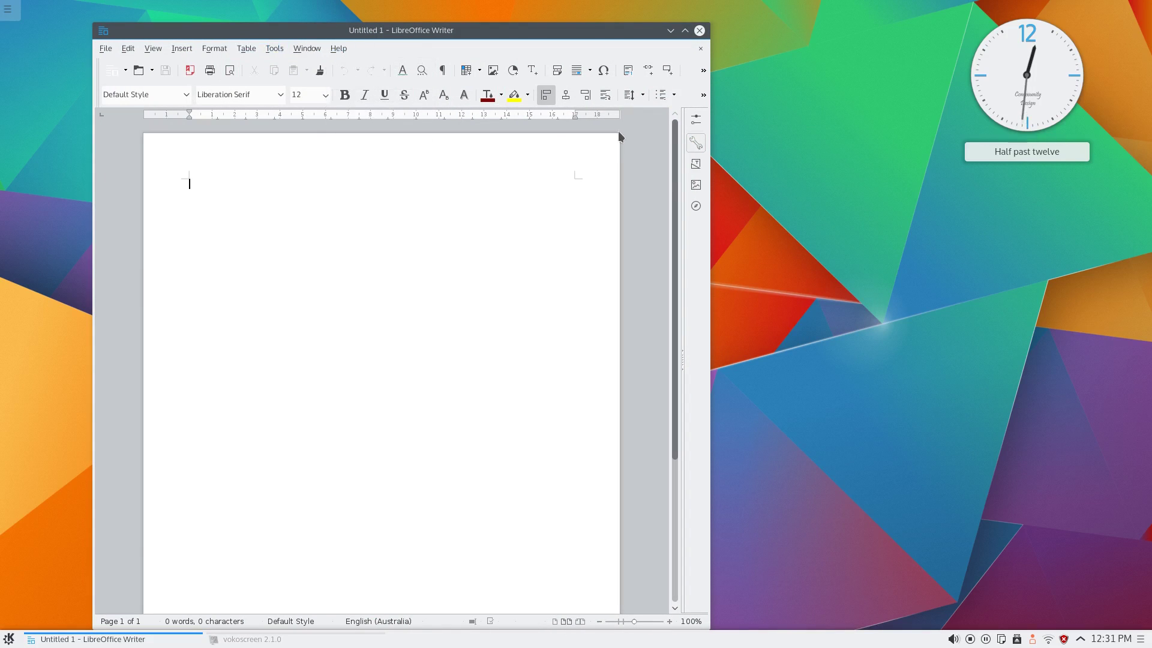
Scroll through the blank Untitled 1 document, then close LibreOffice Writer.
{"action": "scroll", "coordinate": [678, 334], "scroll_direction": "down", "scroll_amount": 5}
{"action": "scroll", "coordinate": [677, 334], "scroll_direction": "up", "scroll_amount": 5}
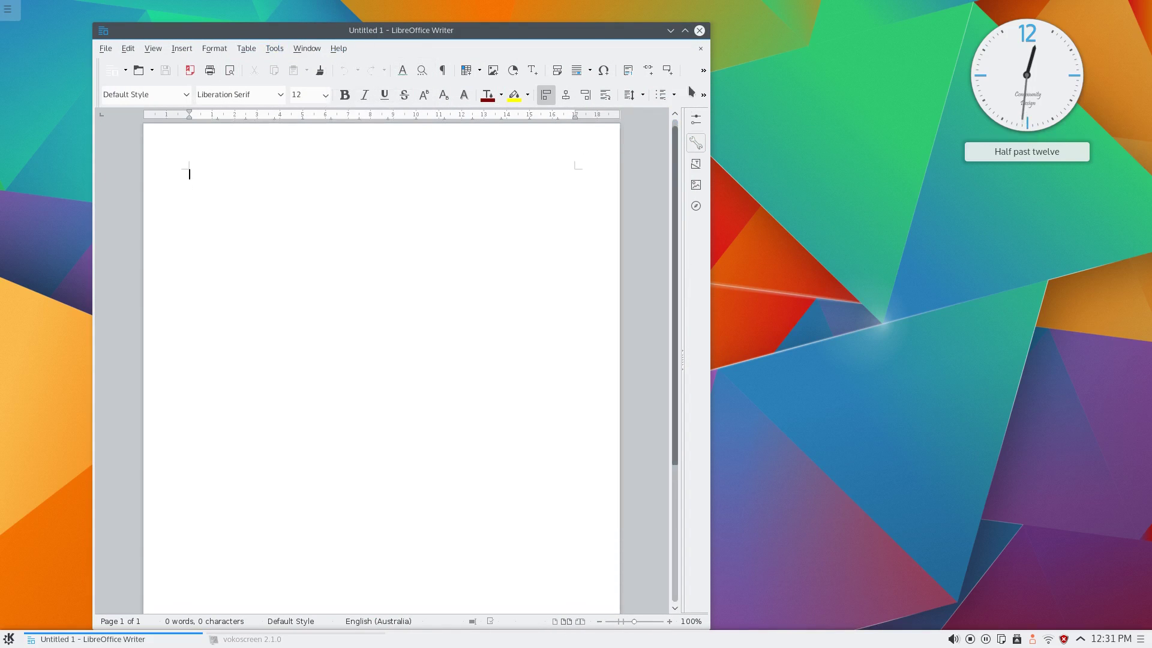
{"action": "left_click", "coordinate": [699, 30]}
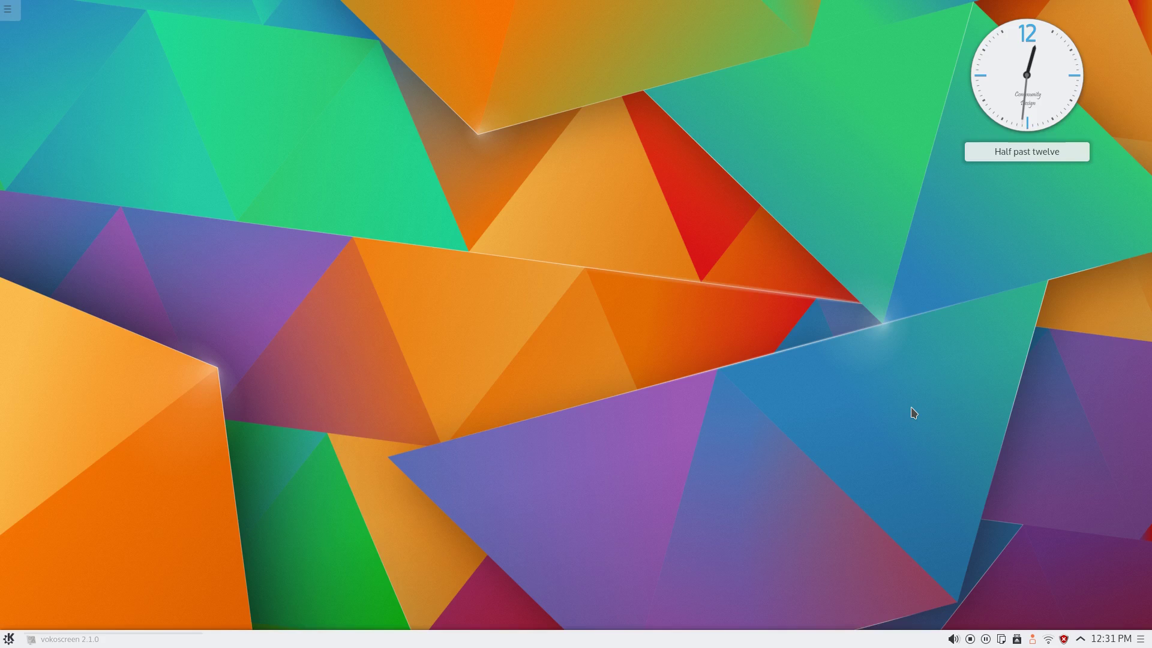
{"action": "mouse_move", "coordinate": [981, 124]}
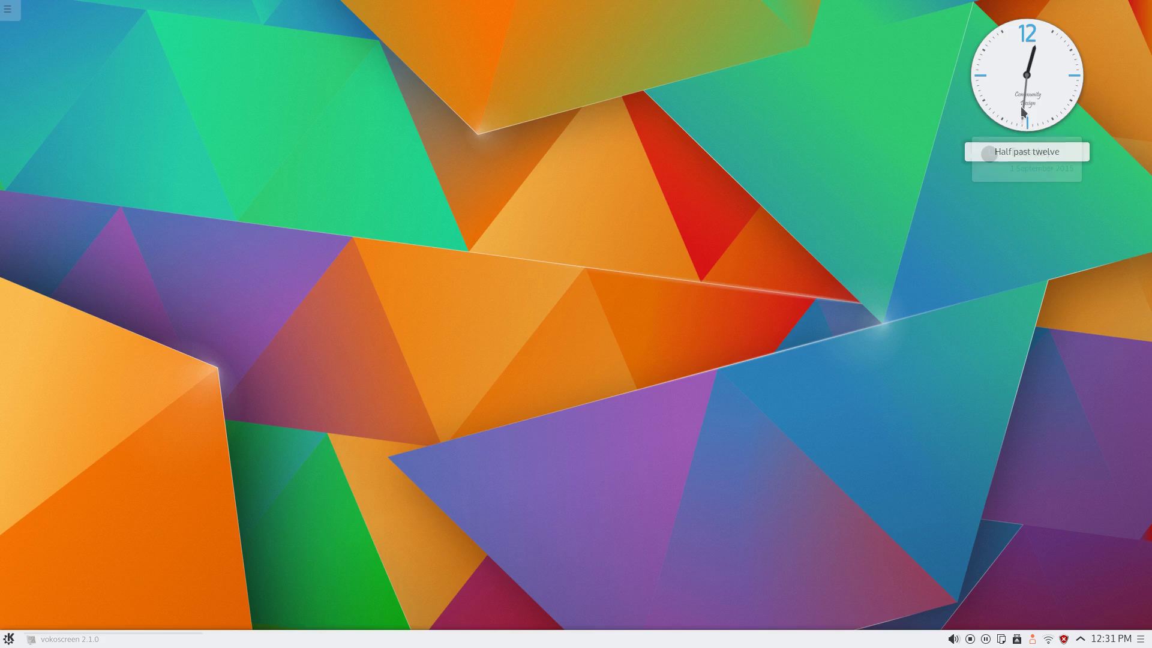